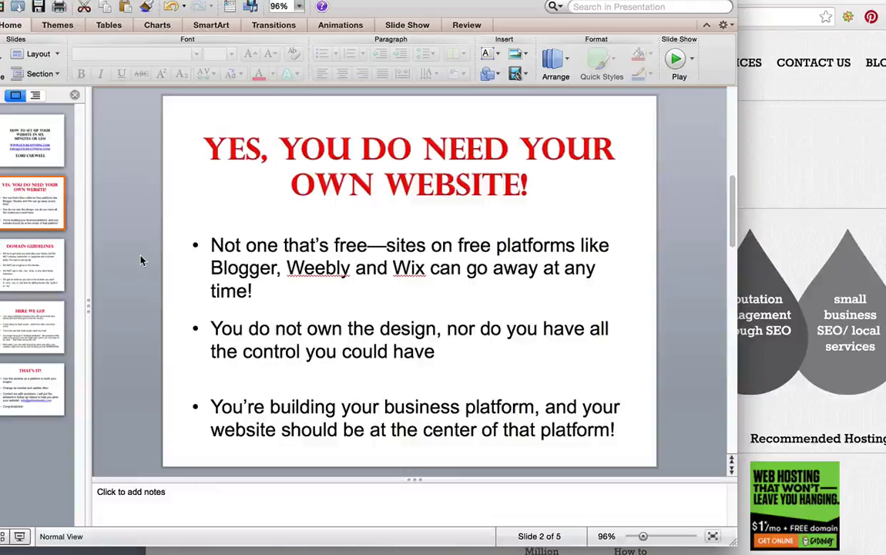
# - Advance the presentation past the Domain Guidelines slide to the Here We Go! slide
pyautogui.scroll(-2, 141, 260)
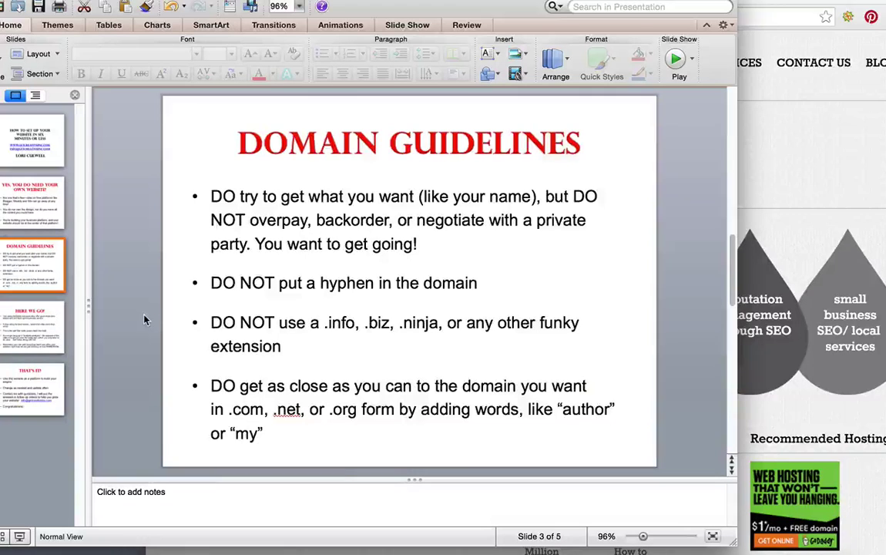
pyautogui.press('Down')
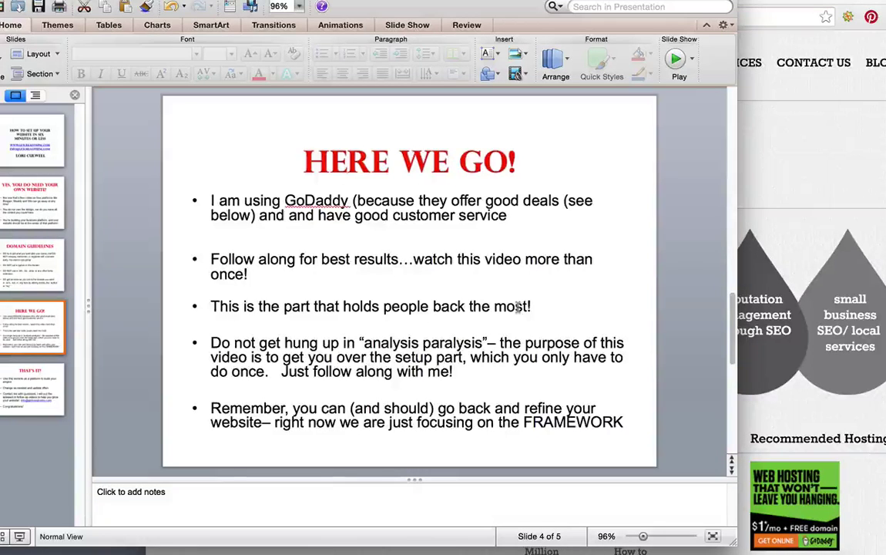
# - Switch to the browser showing the Get Creative website and open the GoDaddy web hosting offer under Recommended Hosting
pyautogui.click(795, 135)
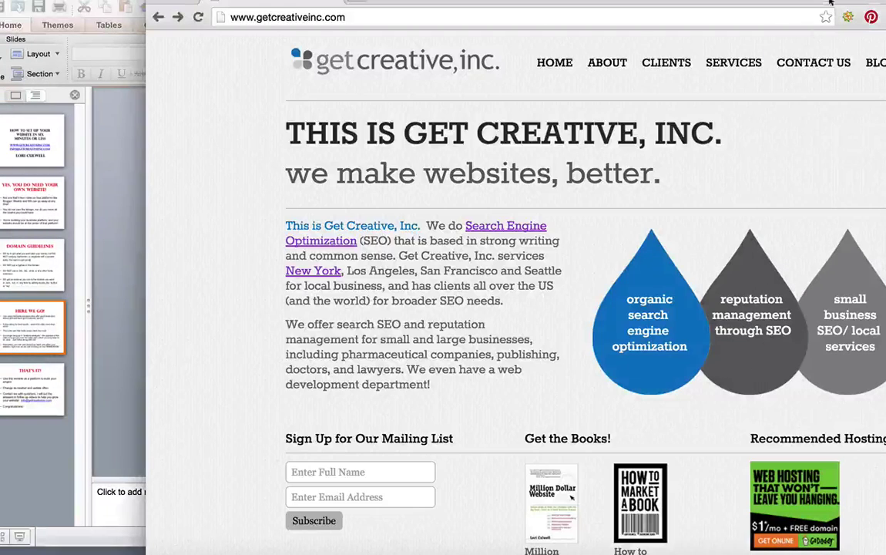
pyautogui.moveTo(744, 3); pyautogui.dragTo(707, 3)
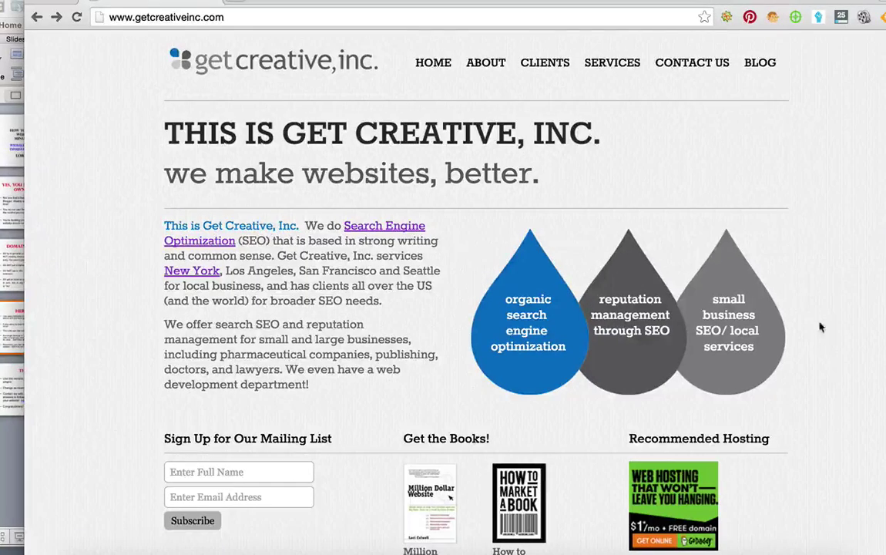
pyautogui.scroll(-1, 831, 380)
pyautogui.scroll(2, 831, 380)
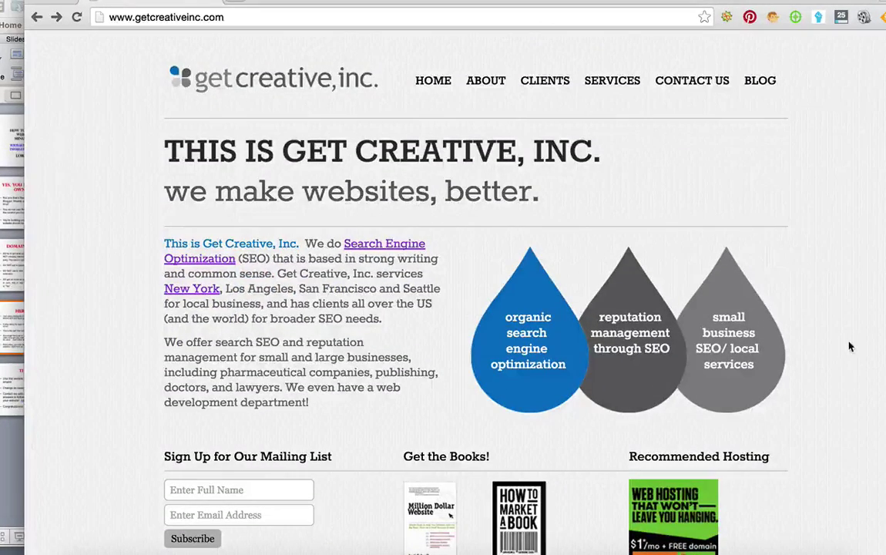
pyautogui.scroll(-3, 840, 365)
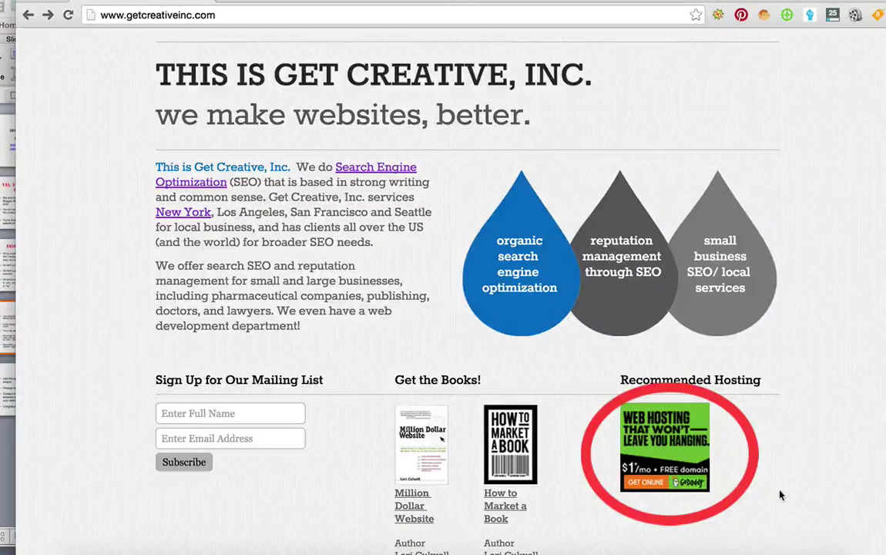
pyautogui.click(658, 442)
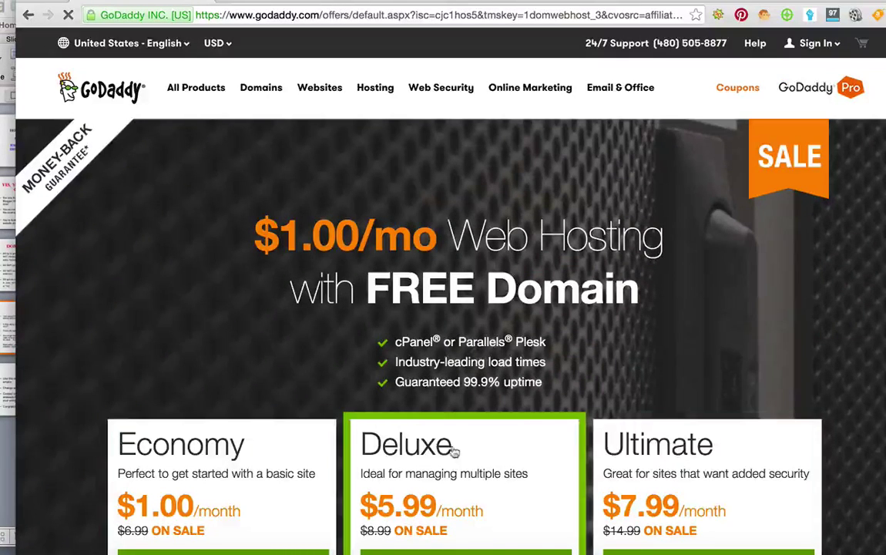
# - Look over the GoDaddy hosting plans and select the Economy plan at $1.00/month
pyautogui.scroll(-1, 64, 406)
pyautogui.scroll(-2, 64, 406)
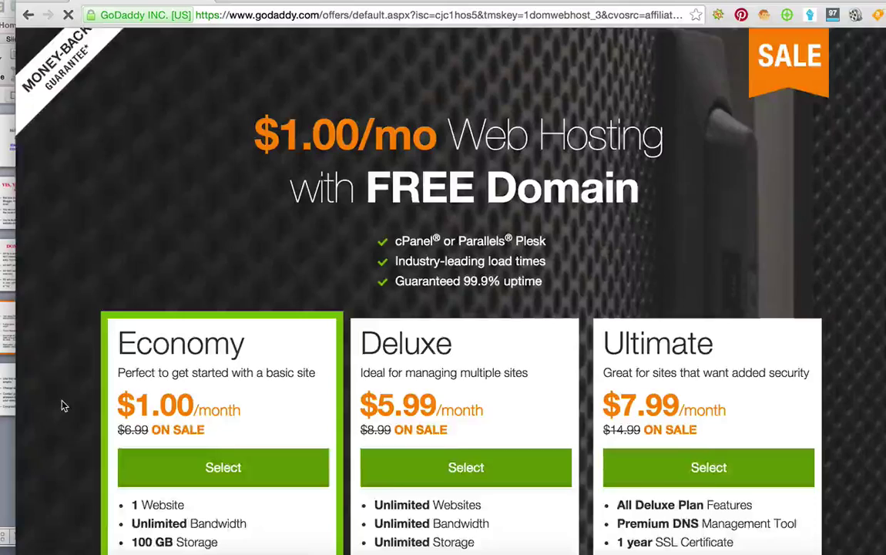
pyautogui.scroll(2, 62, 405)
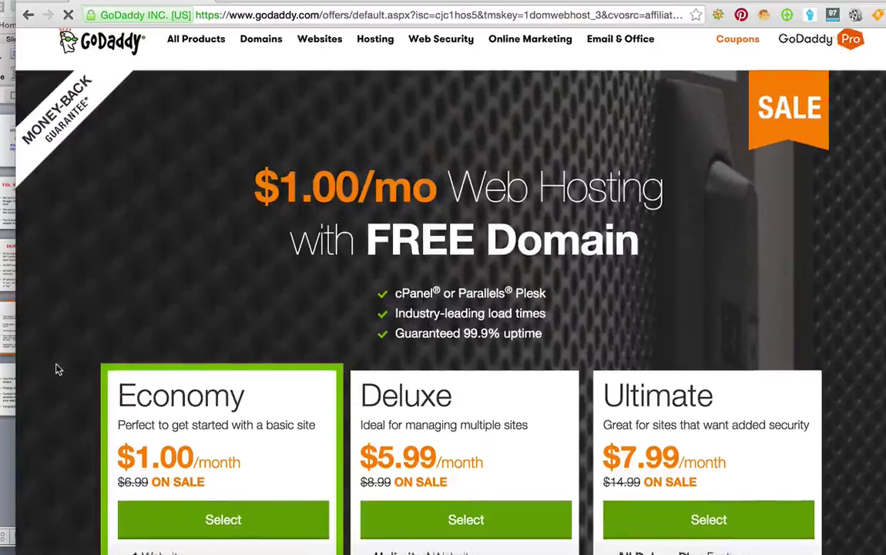
pyautogui.scroll(-2, 51, 326)
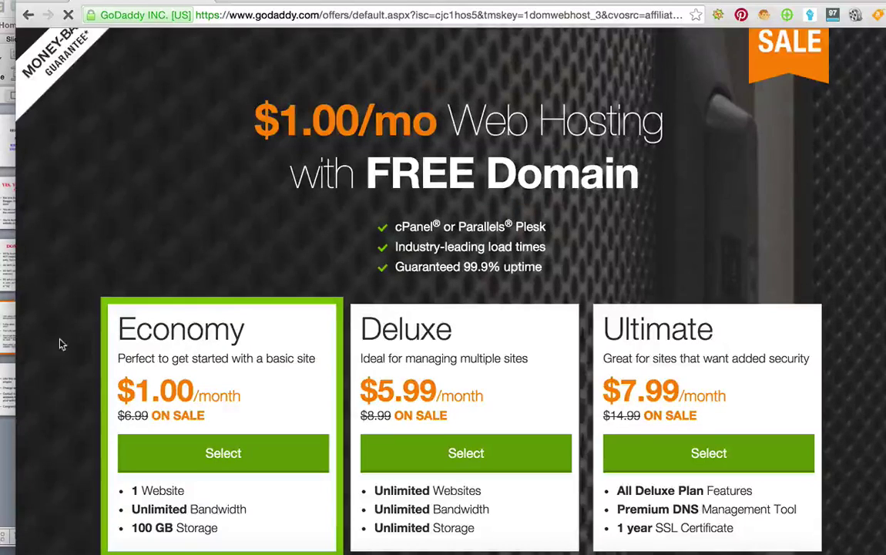
pyautogui.scroll(-2, 61, 345)
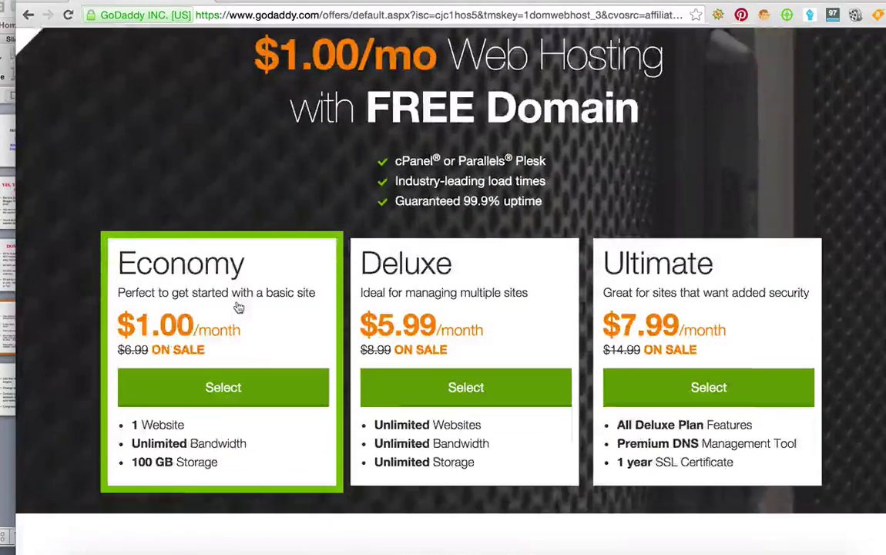
pyautogui.click(223, 388)
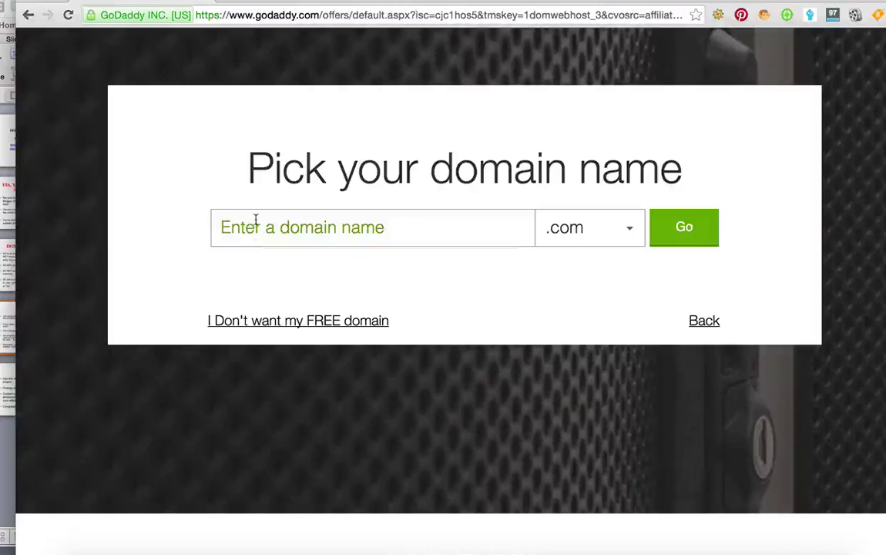
# - Search for the free domain thebestexamplesite with the .com extension and add it to the order
pyautogui.click(256, 221)
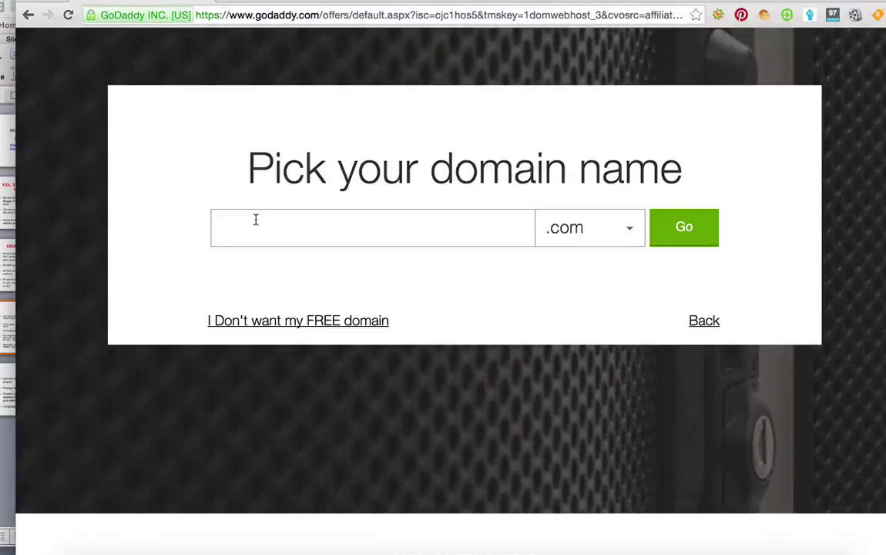
pyautogui.write('thebestex')
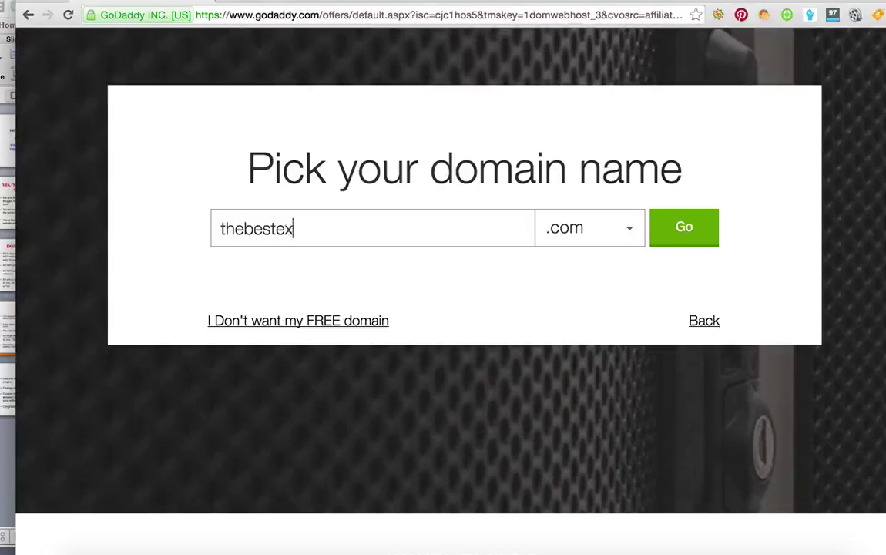
pyautogui.write('amplesite')
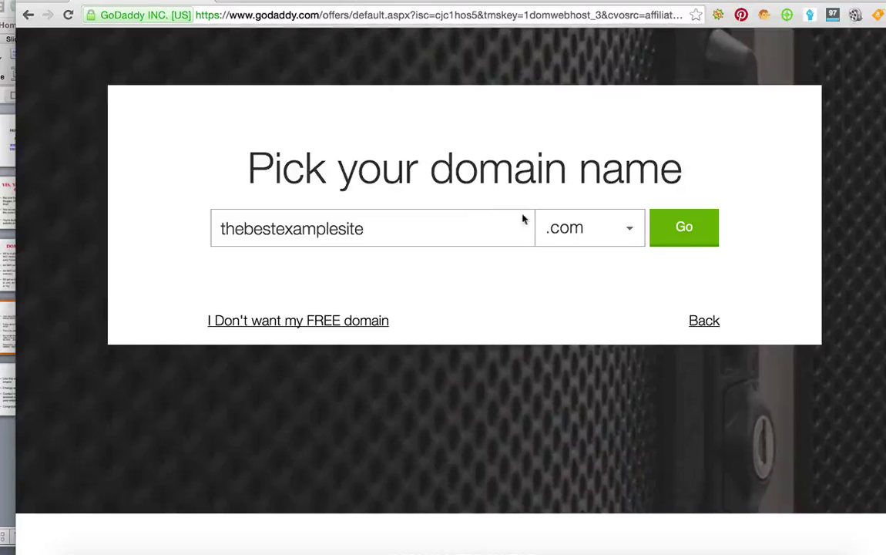
pyautogui.click(683, 239)
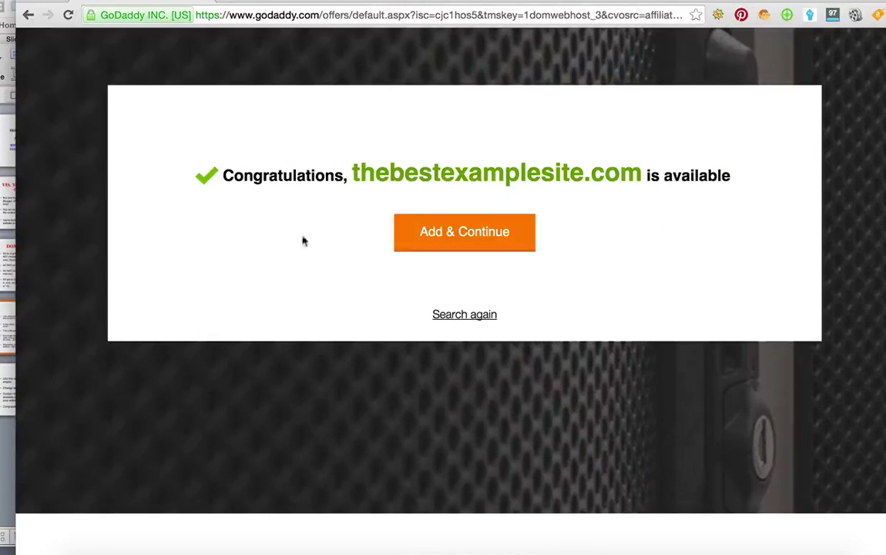
pyautogui.click(445, 241)
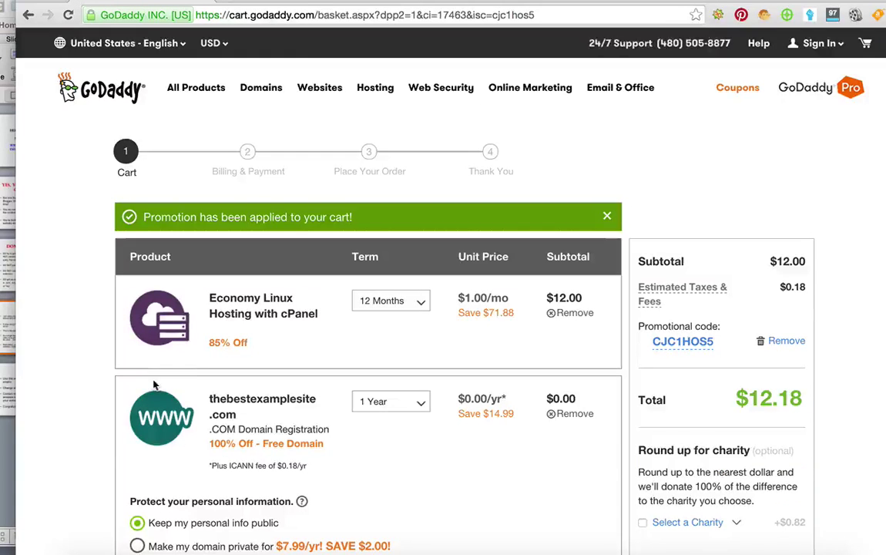
# - Examine the cart's hosting and domain terms, privacy options, matching domain offers, recommended extras and order total
pyautogui.scroll(-2, 85, 396)
pyautogui.scroll(1, 84, 396)
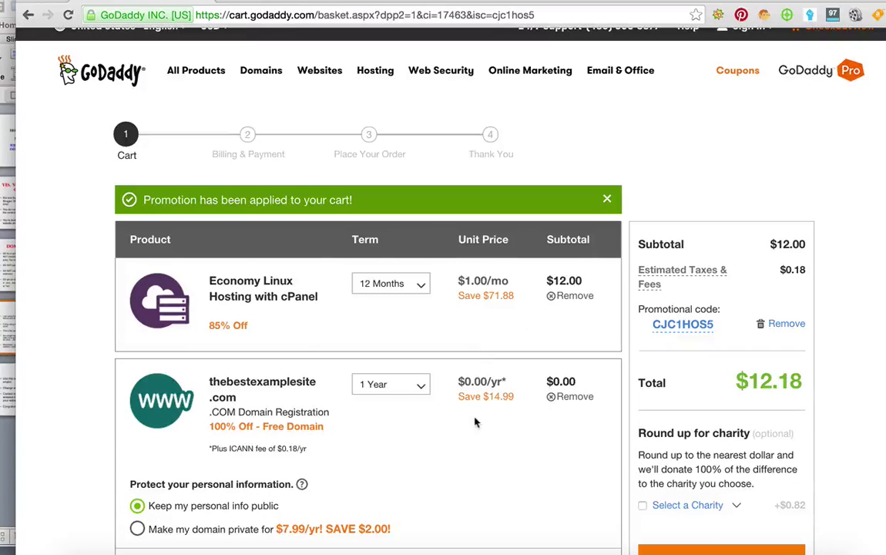
pyautogui.scroll(-2, 475, 421)
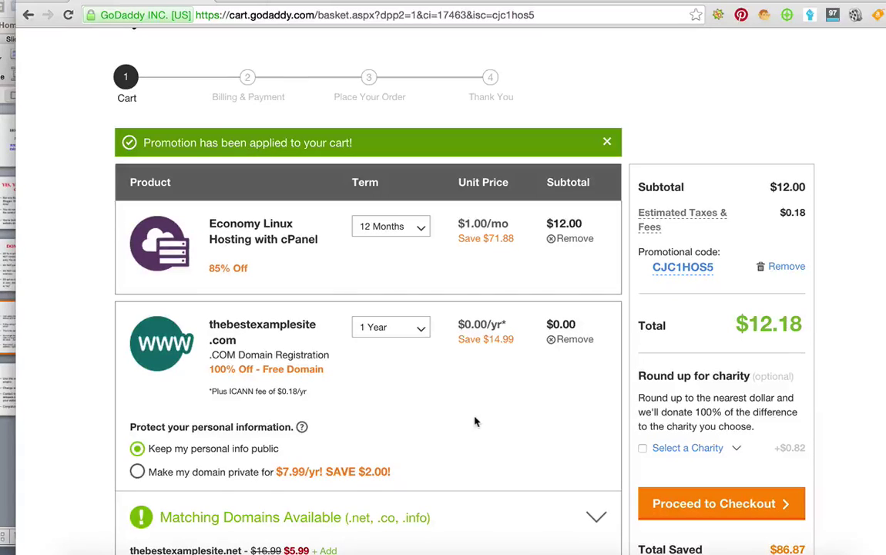
pyautogui.scroll(-3, 474, 421)
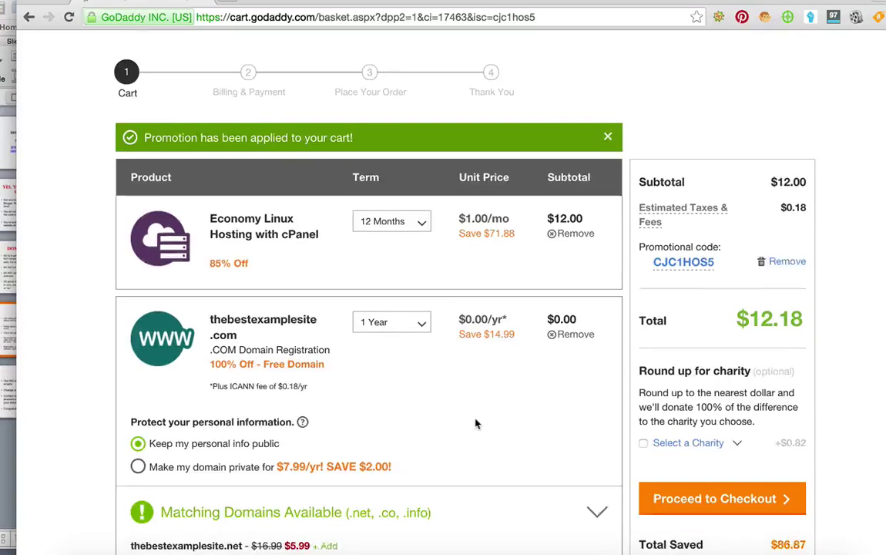
pyautogui.scroll(-2, 475, 423)
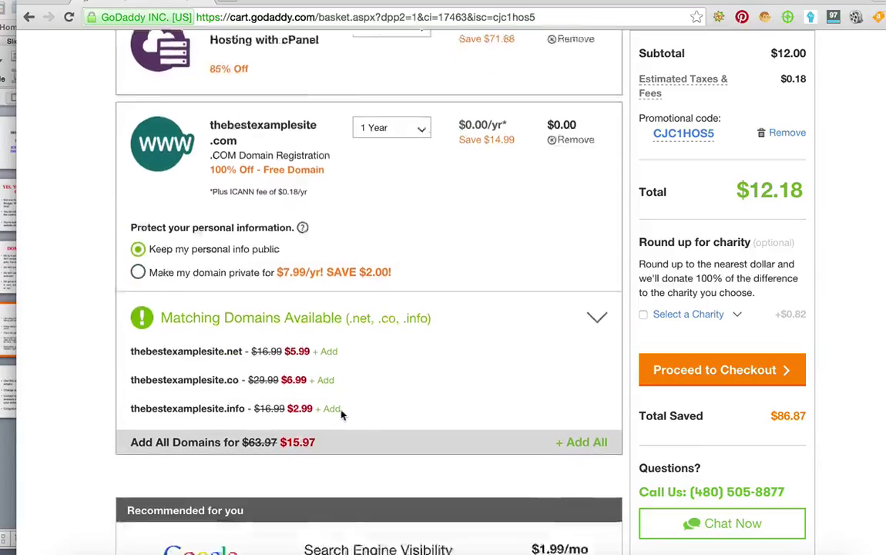
pyautogui.scroll(-2, 343, 416)
pyautogui.scroll(2, 343, 416)
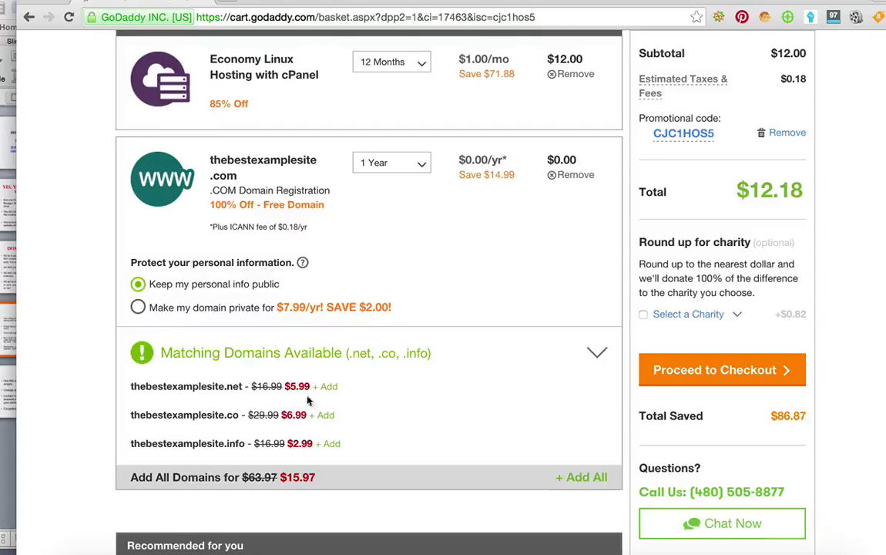
pyautogui.scroll(-5, 435, 414)
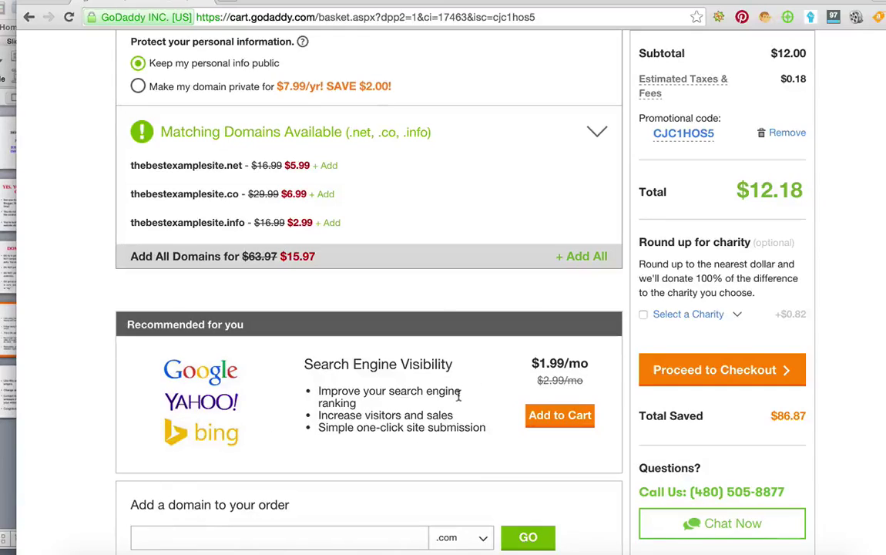
pyautogui.scroll(-3, 422, 457)
pyautogui.scroll(9, 422, 457)
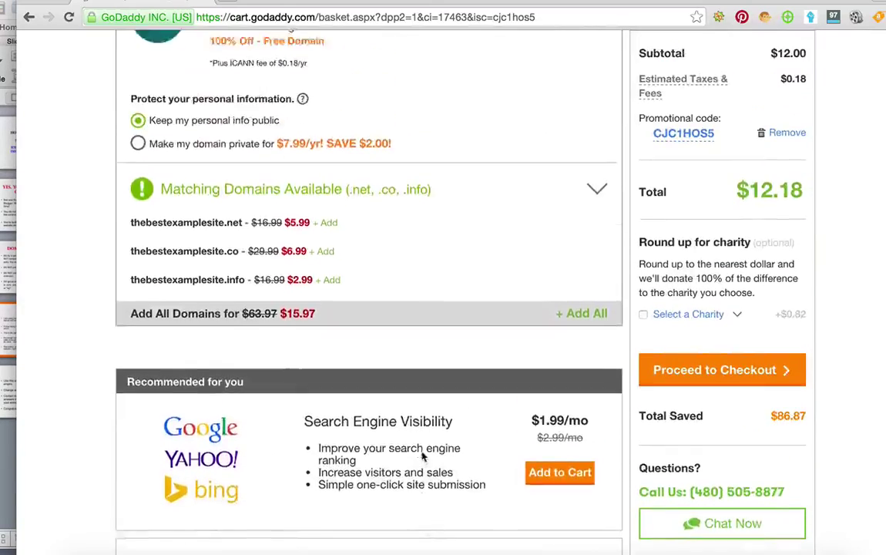
pyautogui.scroll(3, 422, 457)
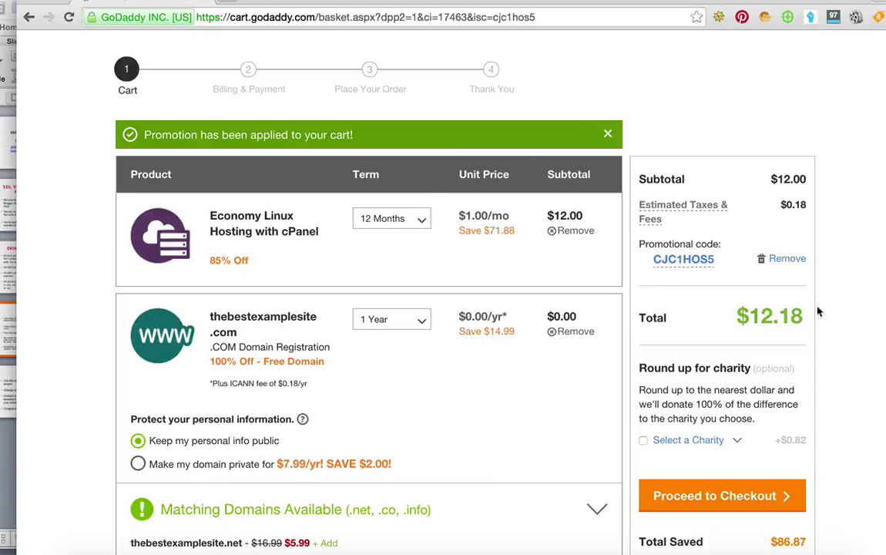
# - Proceed to checkout with the Economy hosting plan and the domain in the cart
pyautogui.scroll(-1, 816, 317)
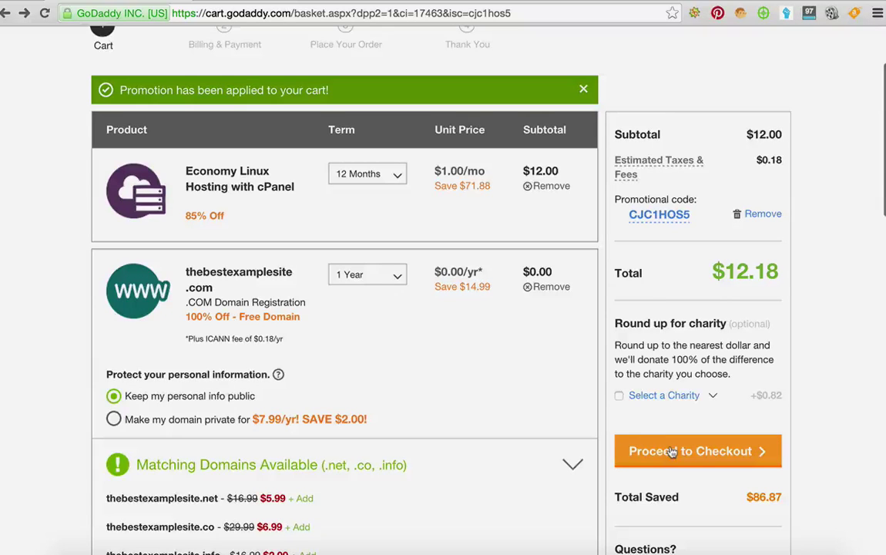
pyautogui.click(672, 452)
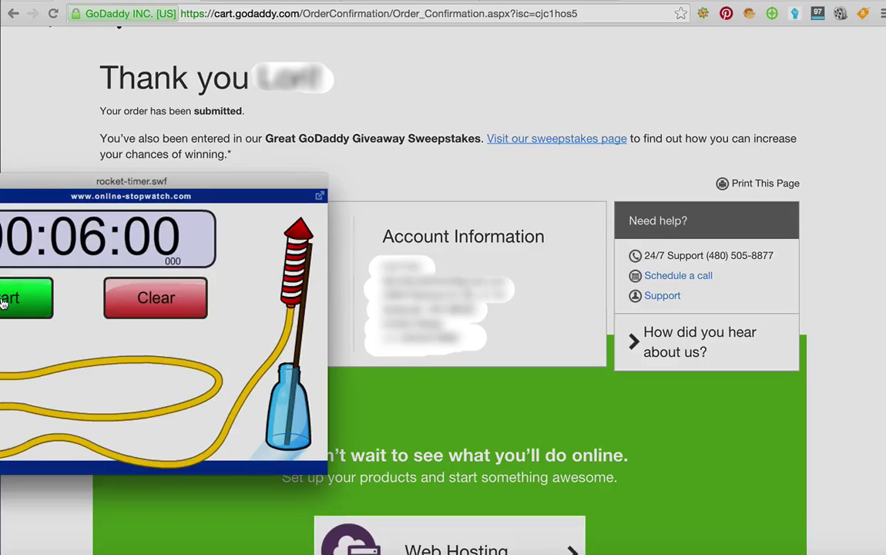
# - Start the six-minute countdown timer and begin setting up the new cPanel account for the purchased web hosting
pyautogui.click(2, 302)
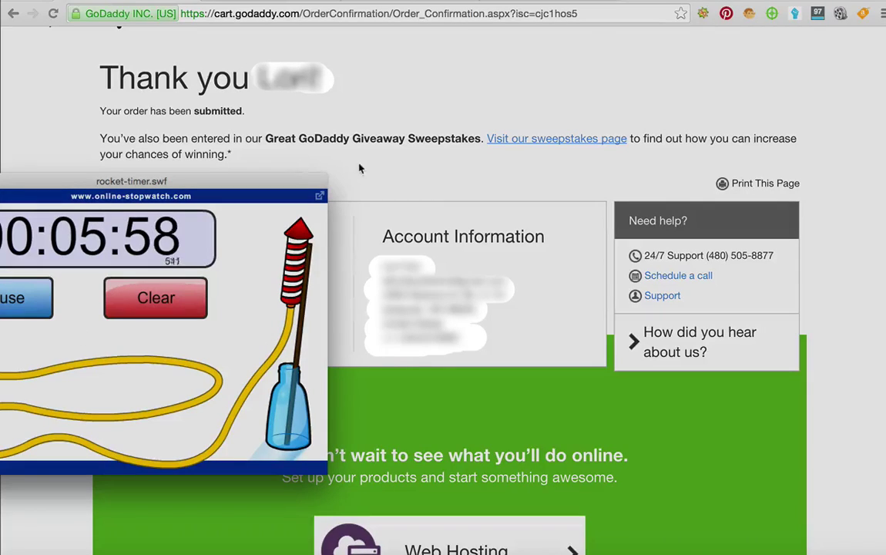
pyautogui.scroll(-1, 224, 377)
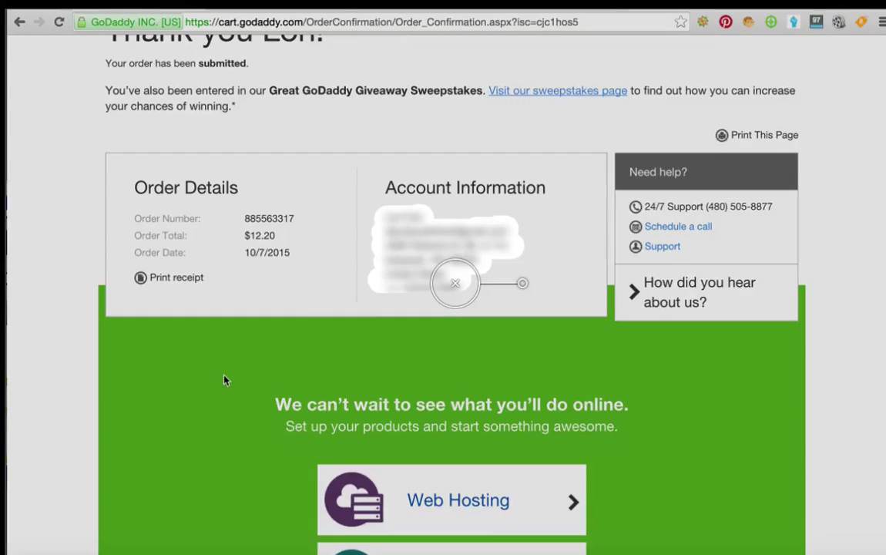
pyautogui.scroll(-5, 224, 379)
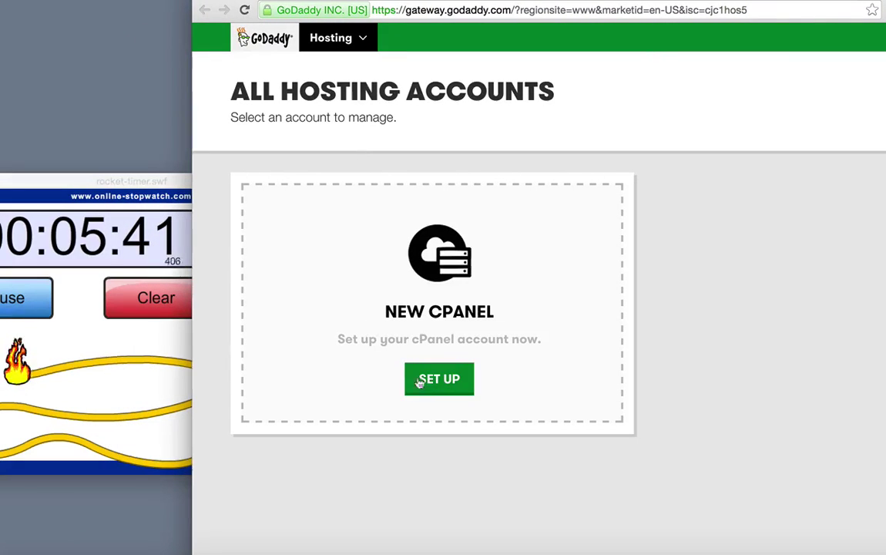
pyautogui.click(437, 379)
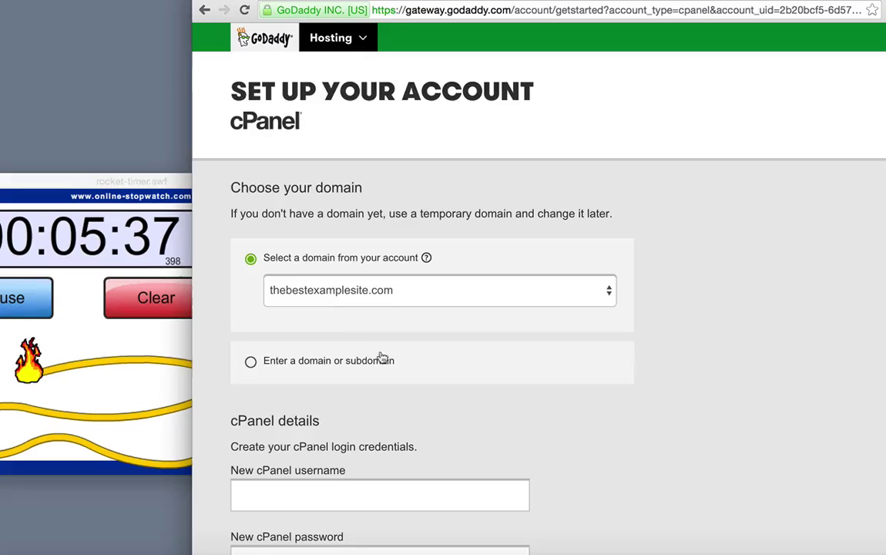
# - Enter a new cPanel username and account password for thebestexamplesite.com and finish the account setup
pyautogui.scroll(-2, 561, 429)
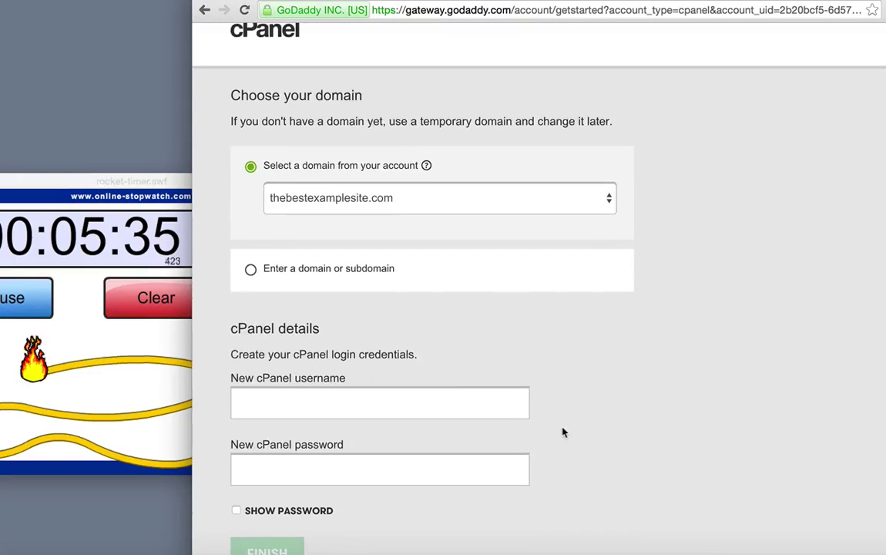
pyautogui.click(322, 400)
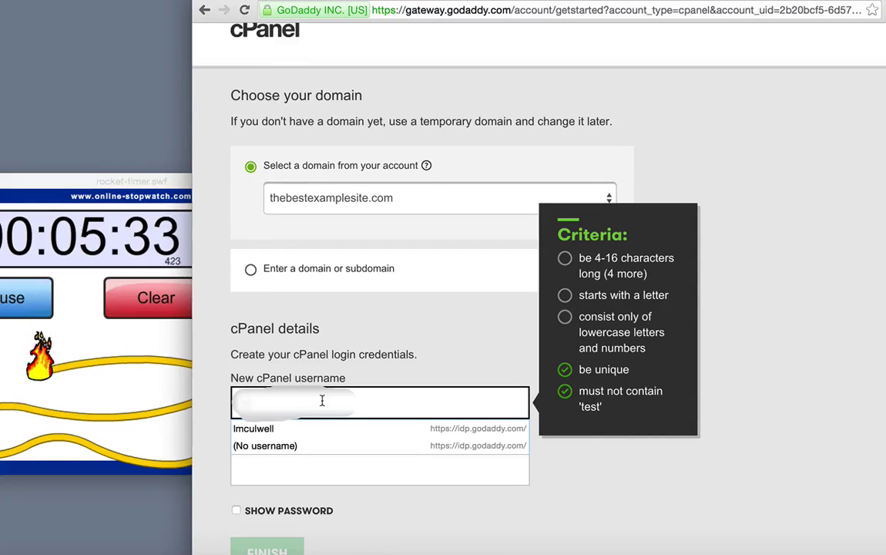
pyautogui.write('bestex')
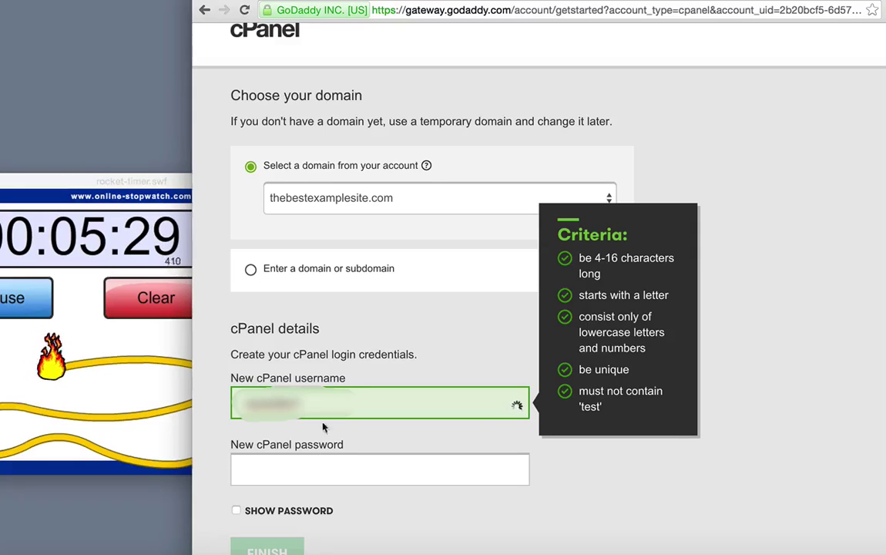
pyautogui.click(271, 469)
pyautogui.write('••••••')
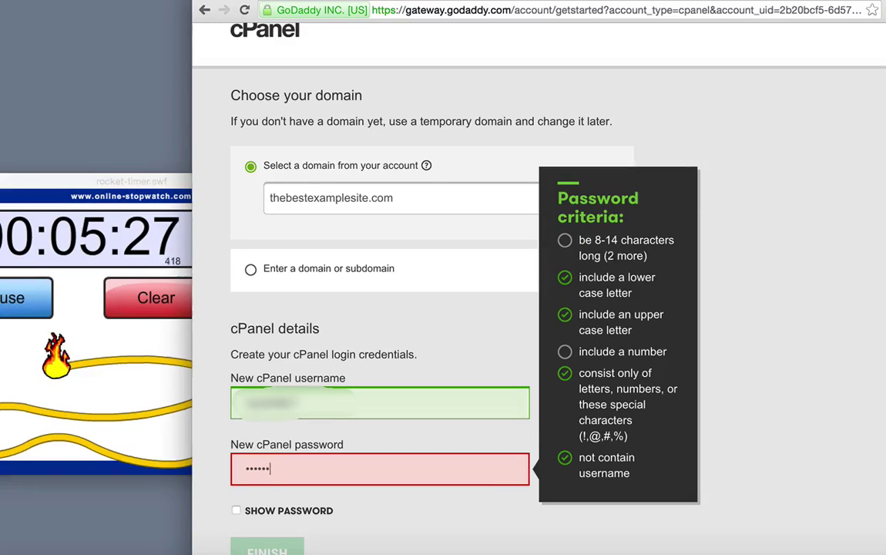
pyautogui.write('••••••')
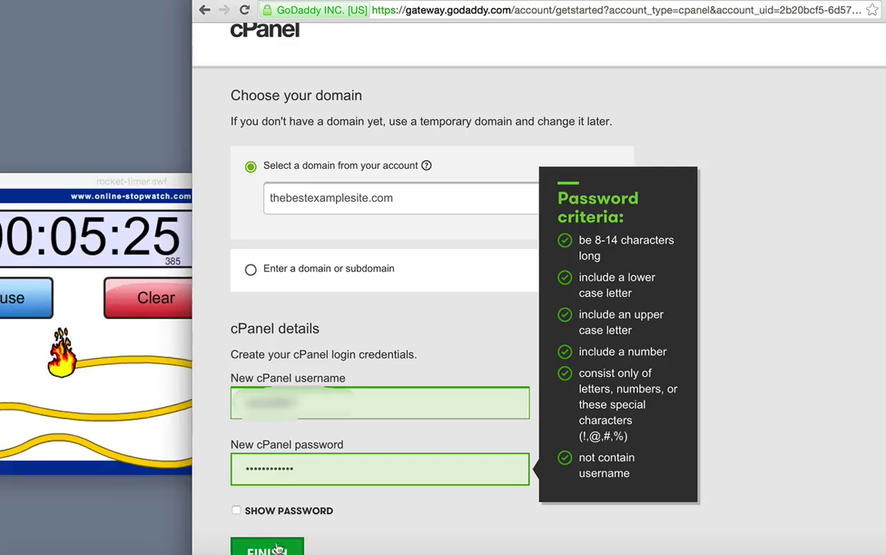
pyautogui.scroll(-1, 336, 534)
pyautogui.click(293, 509)
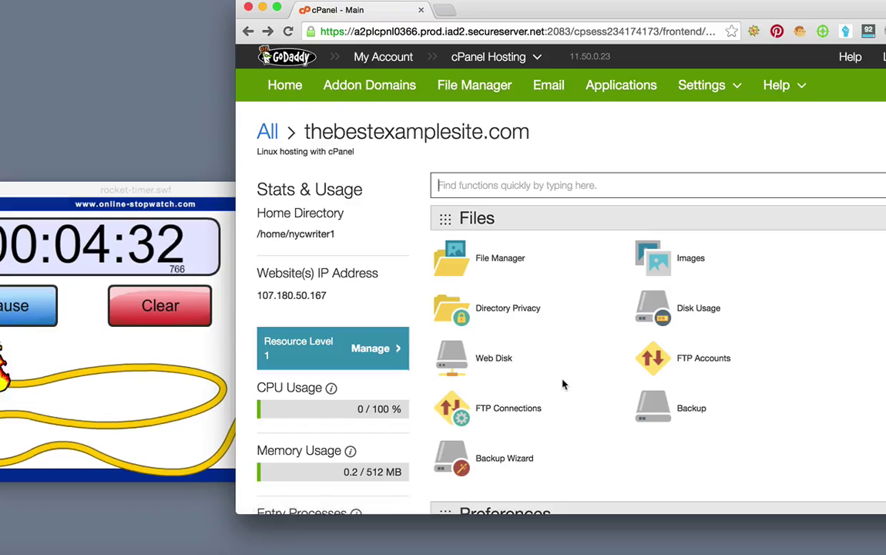
# - Open WordPress from cPanel's web applications and start its installation wizard
pyautogui.scroll(-5, 562, 384)
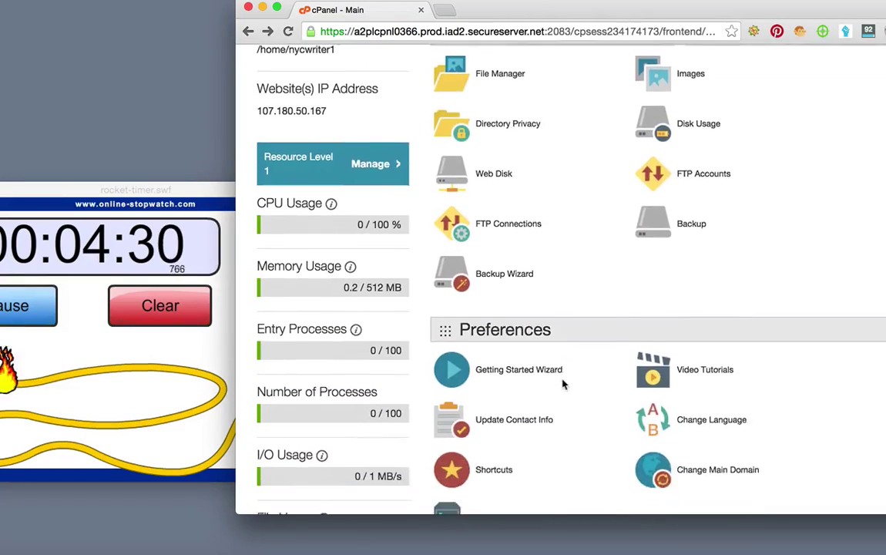
pyautogui.scroll(-10, 563, 383)
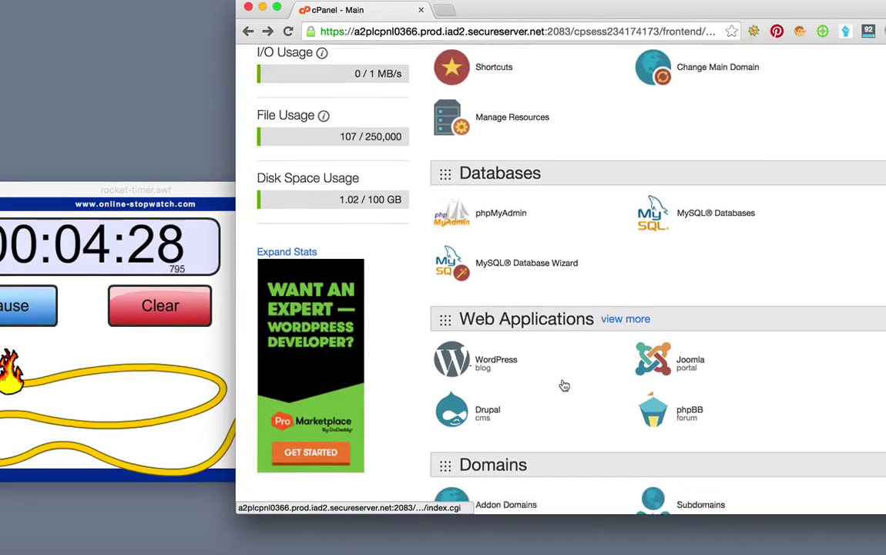
pyautogui.scroll(-1, 564, 385)
pyautogui.click(468, 330)
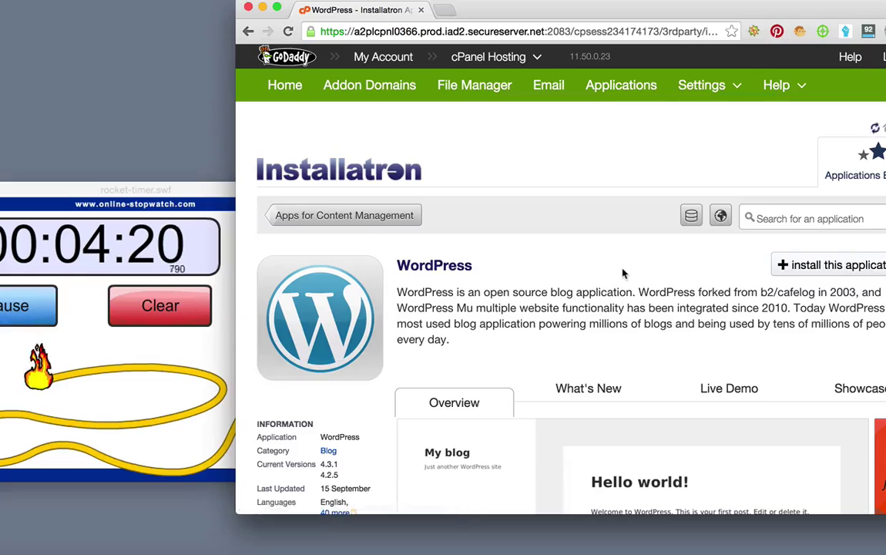
pyautogui.scroll(-5, 470, 394)
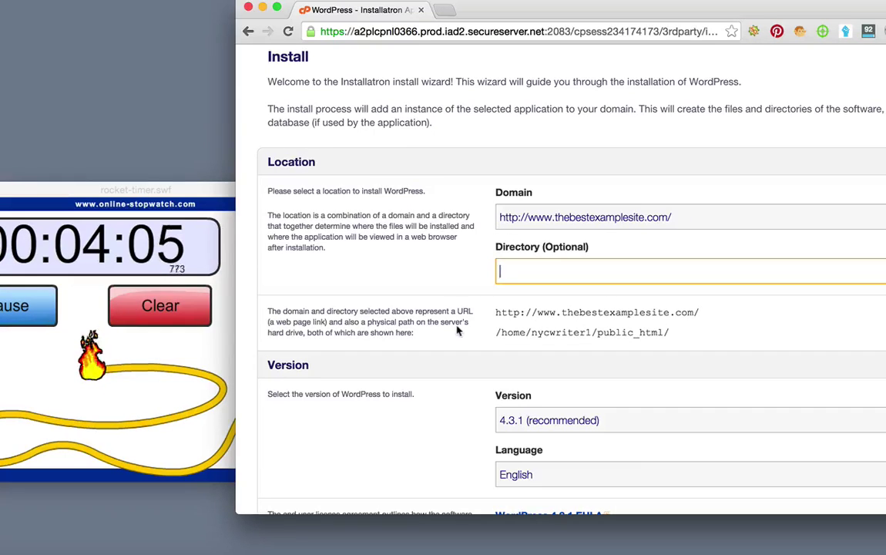
# - Set the website title to "The Best Example Site" and the tagline to "A great example of a website" in the WordPress install settings
pyautogui.scroll(-3, 451, 385)
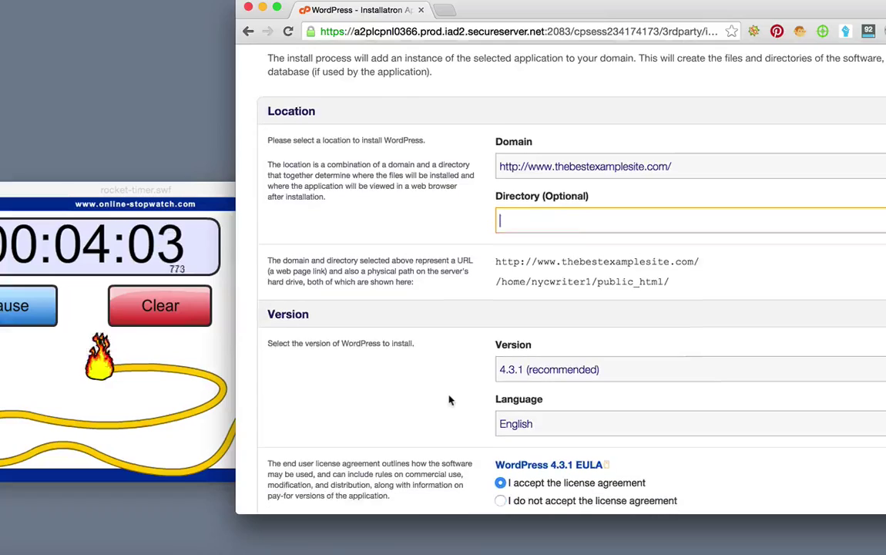
pyautogui.scroll(-4, 472, 392)
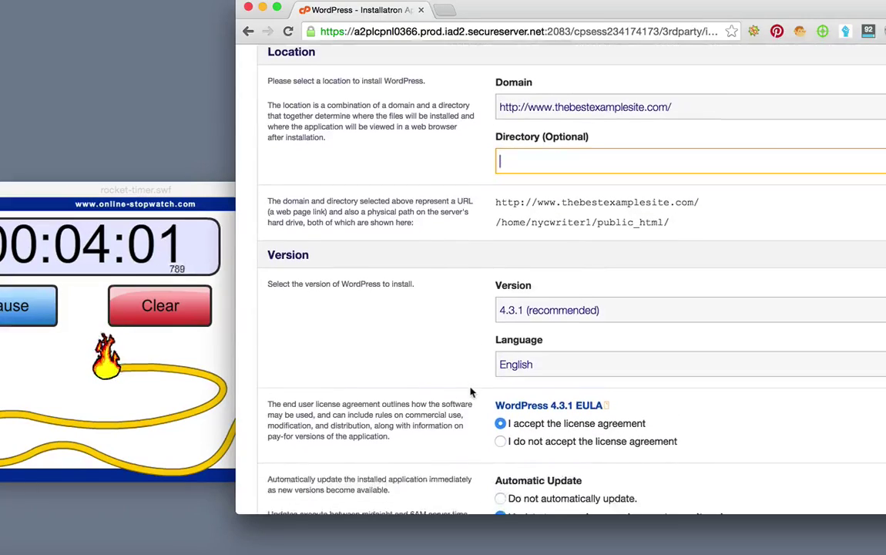
pyautogui.scroll(-5, 468, 393)
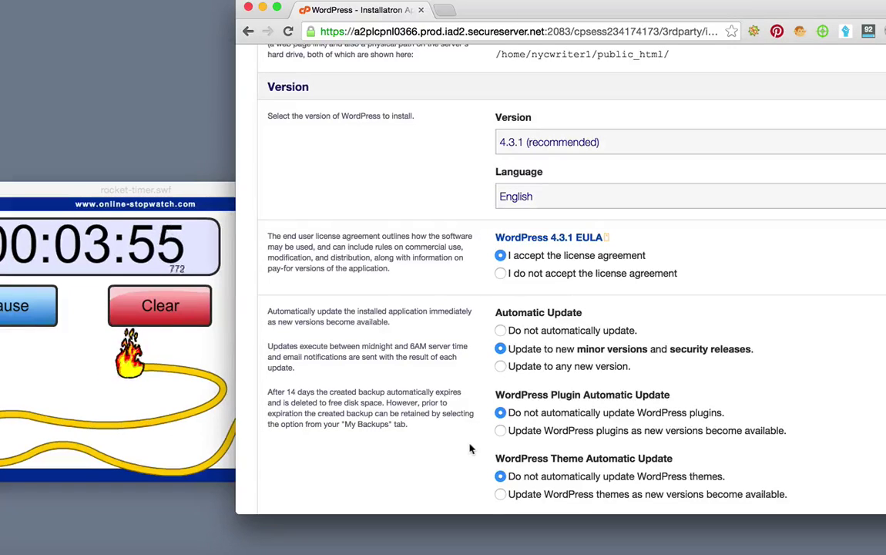
pyautogui.scroll(-6, 470, 448)
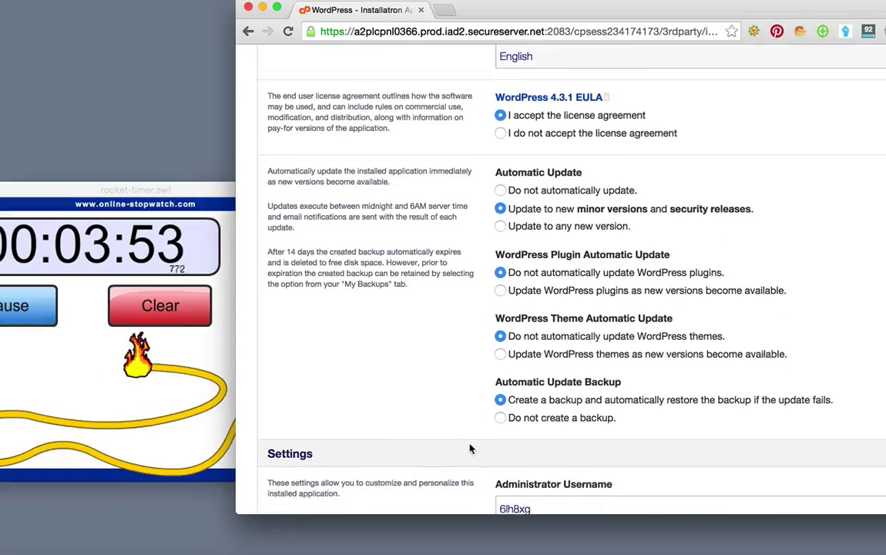
pyautogui.scroll(-9, 470, 449)
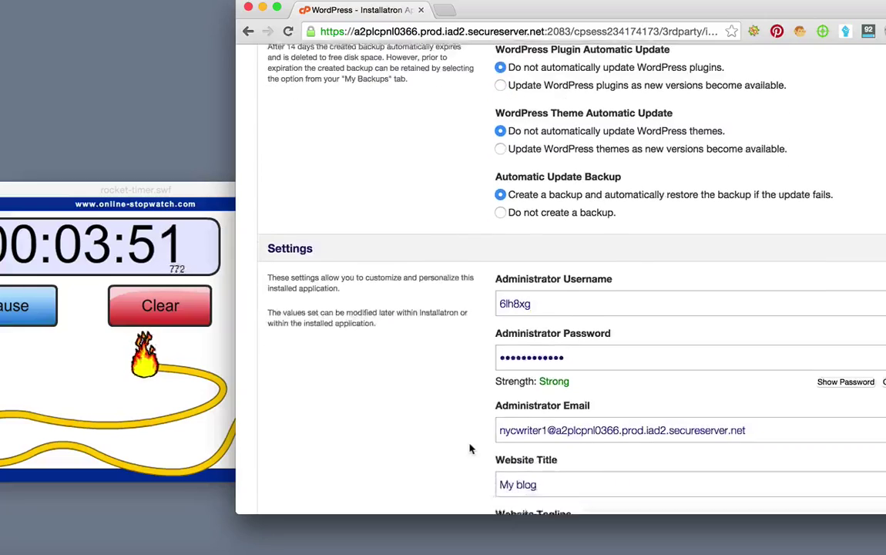
pyautogui.scroll(-2, 470, 448)
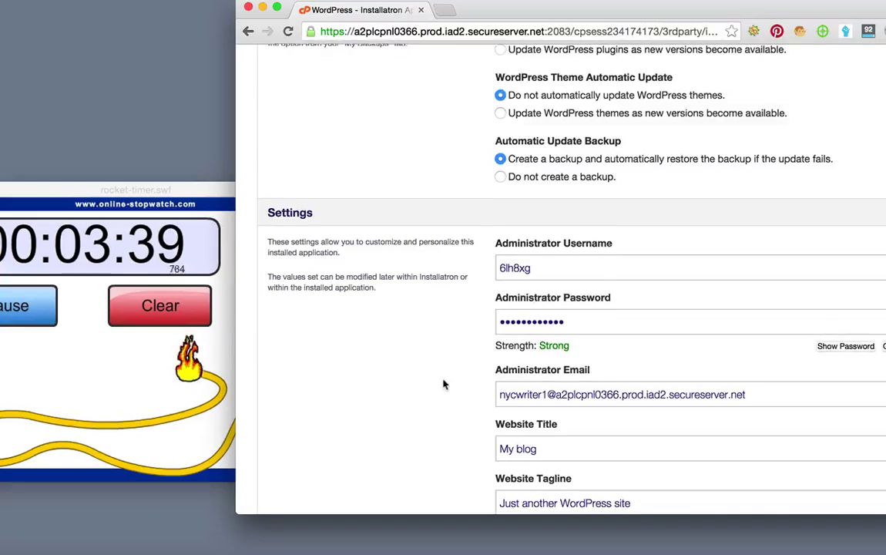
pyautogui.scroll(-4, 478, 369)
pyautogui.moveTo(547, 313); pyautogui.dragTo(517, 311)
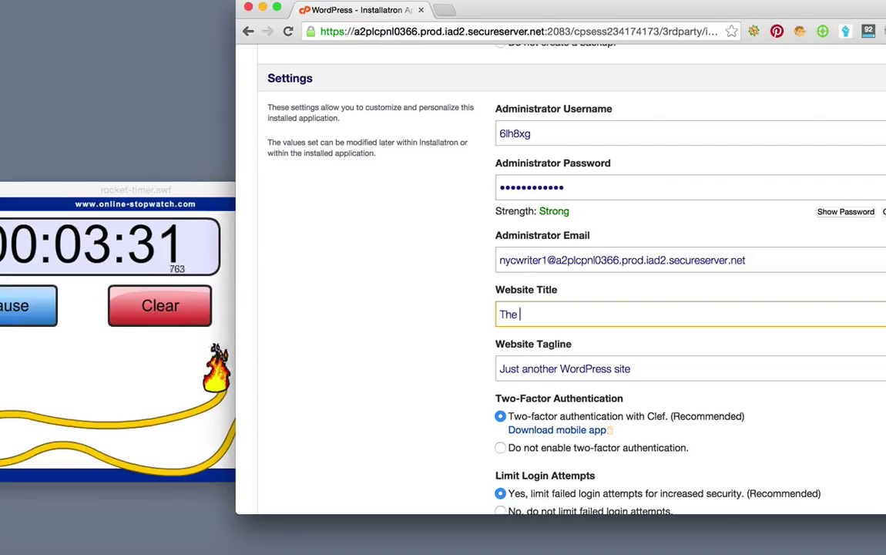
pyautogui.write('mple Site')
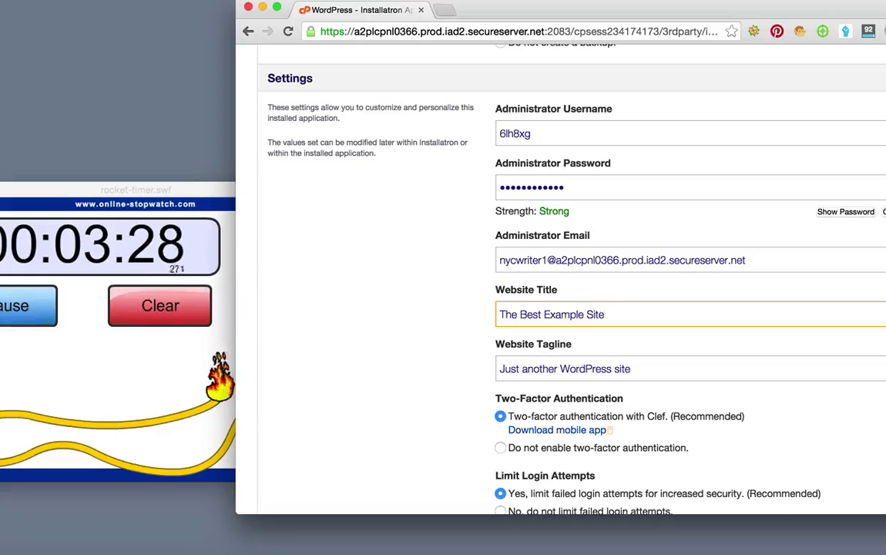
pyautogui.press('Tab')
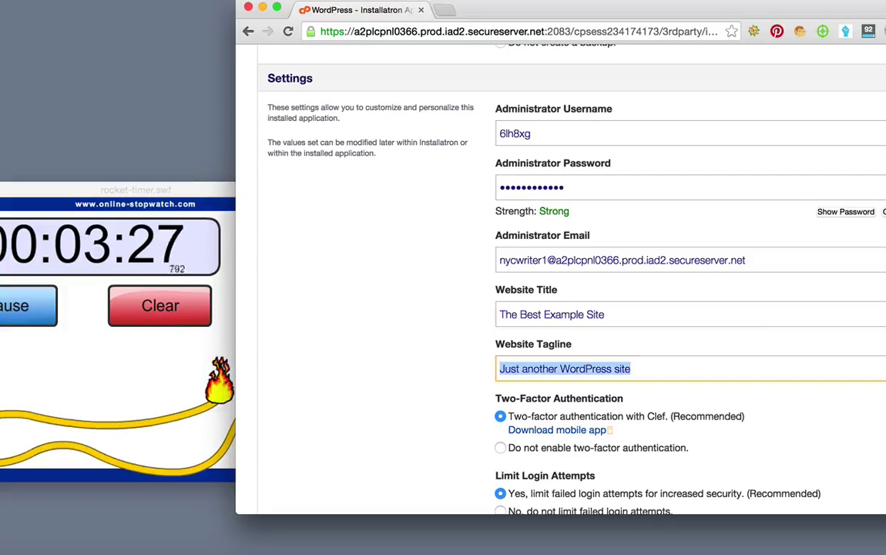
pyautogui.write('A great example of a website')
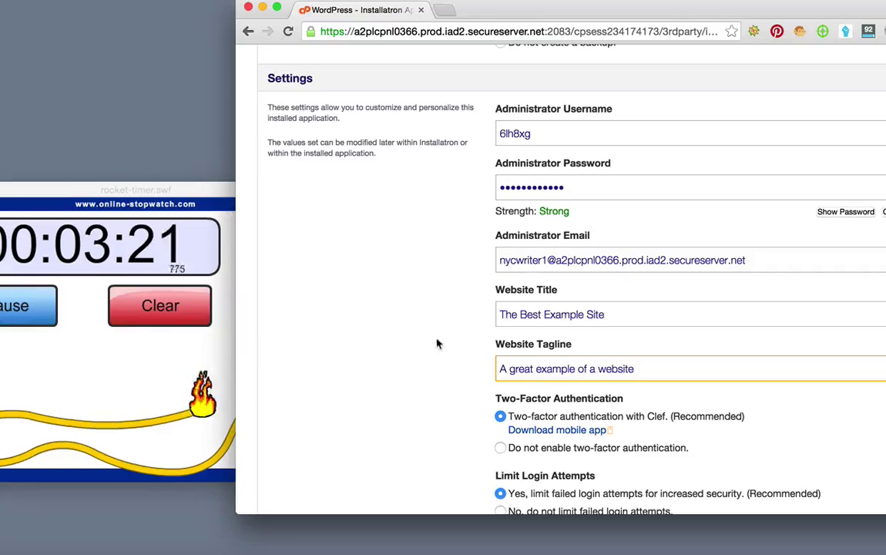
# - Choose not to enable two-factor authentication and install WordPress with the remaining default settings
pyautogui.scroll(-3, 415, 373)
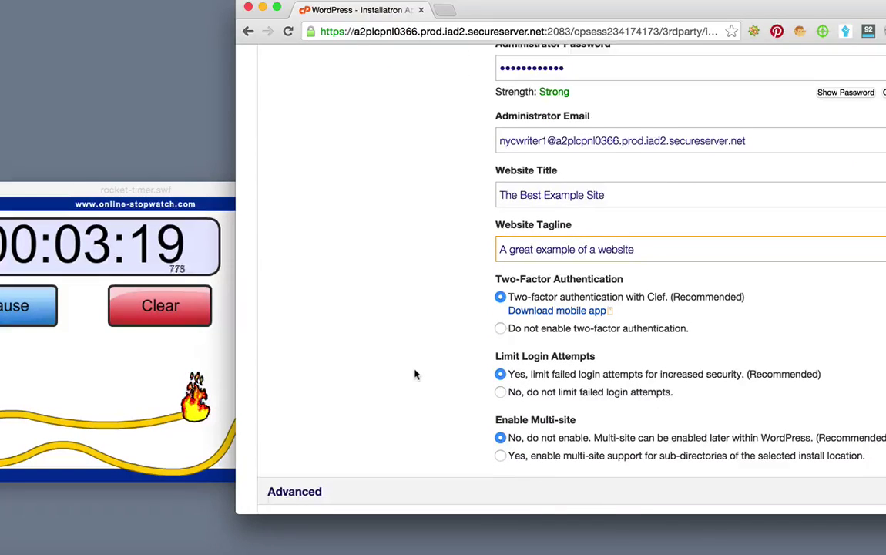
pyautogui.scroll(-1, 415, 374)
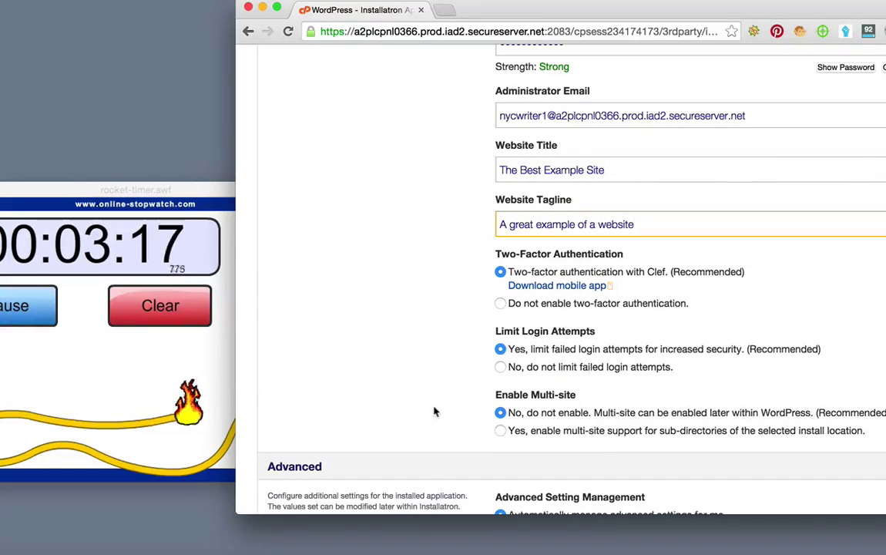
pyautogui.scroll(-3, 439, 416)
pyautogui.scroll(-3, 440, 419)
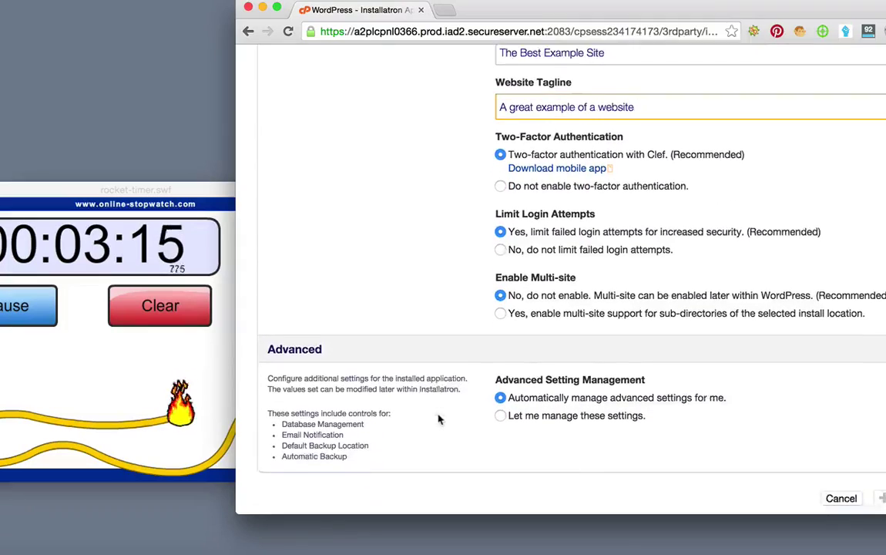
pyautogui.scroll(6, 439, 419)
pyautogui.scroll(1, 439, 419)
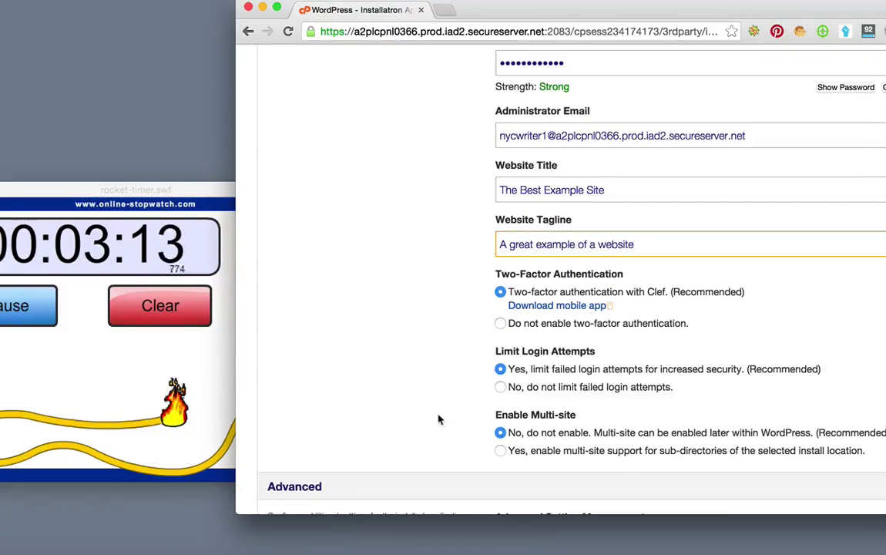
pyautogui.click(500, 322)
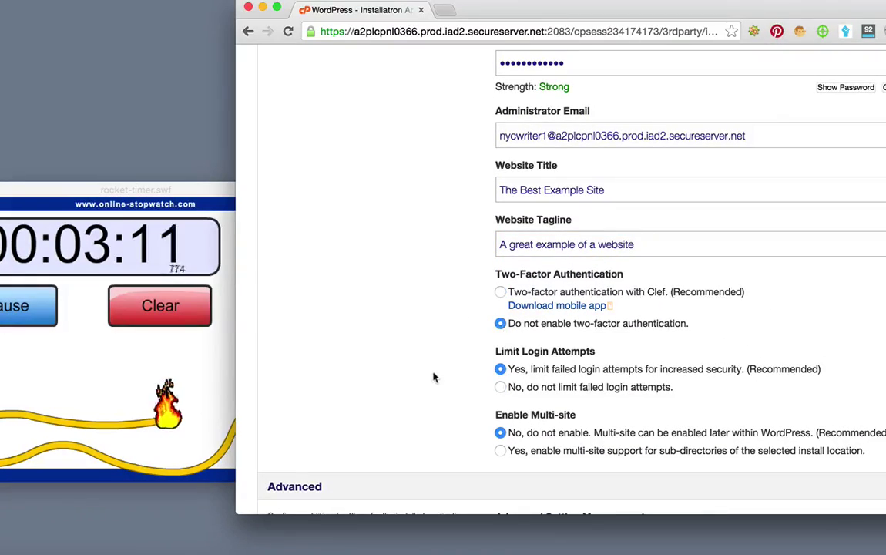
pyautogui.scroll(-5, 434, 377)
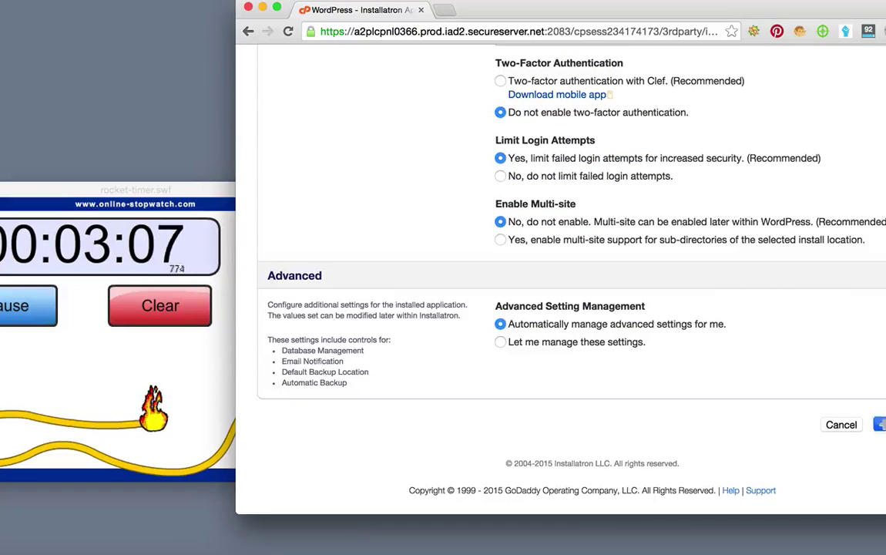
pyautogui.click(883, 425)
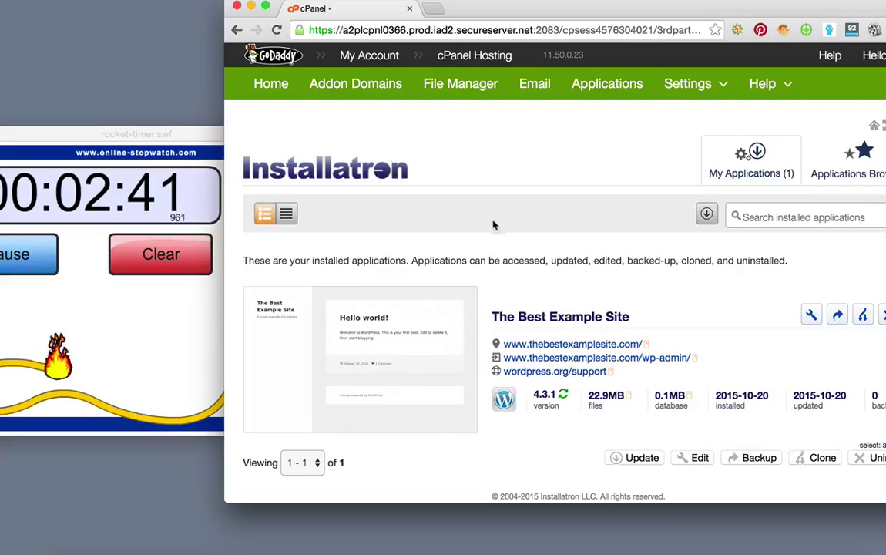
# - Open the WordPress admin dashboard of The Best Example Site and visit the live site from there
pyautogui.click(542, 360)
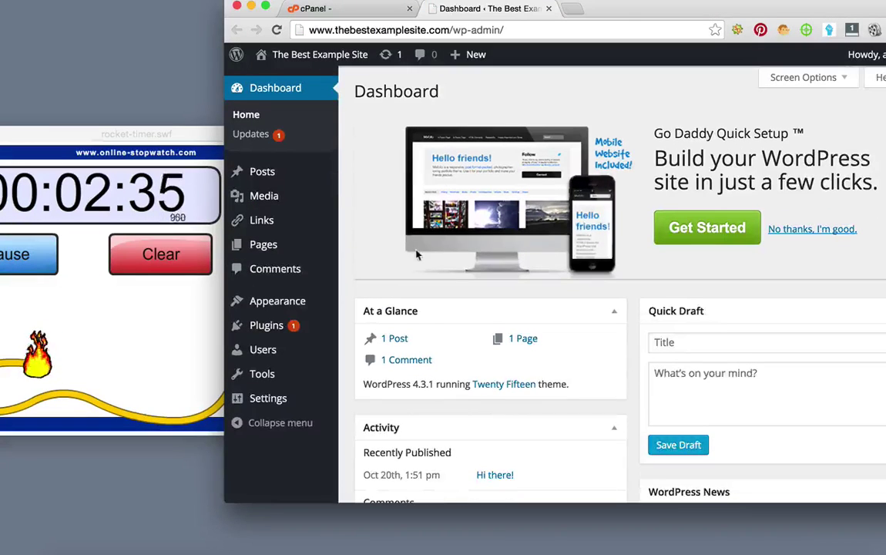
pyautogui.moveTo(319, 58)
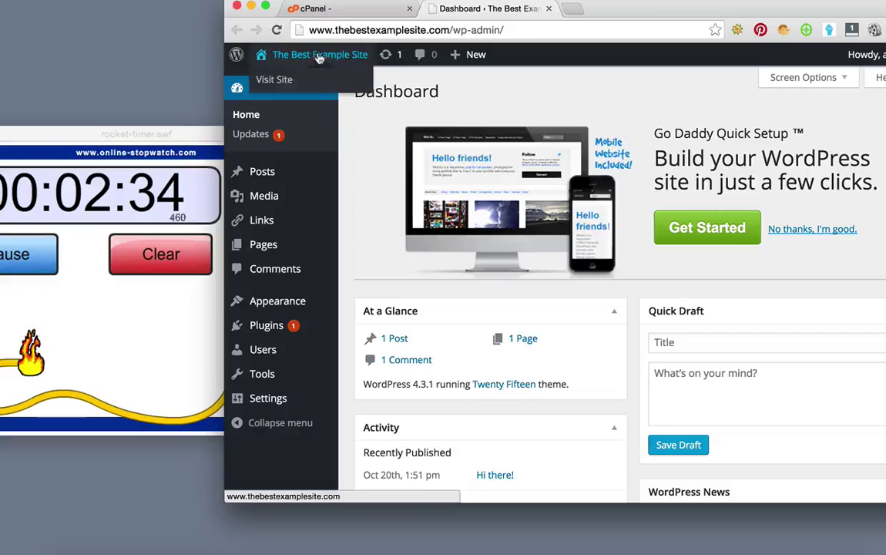
pyautogui.click(274, 80)
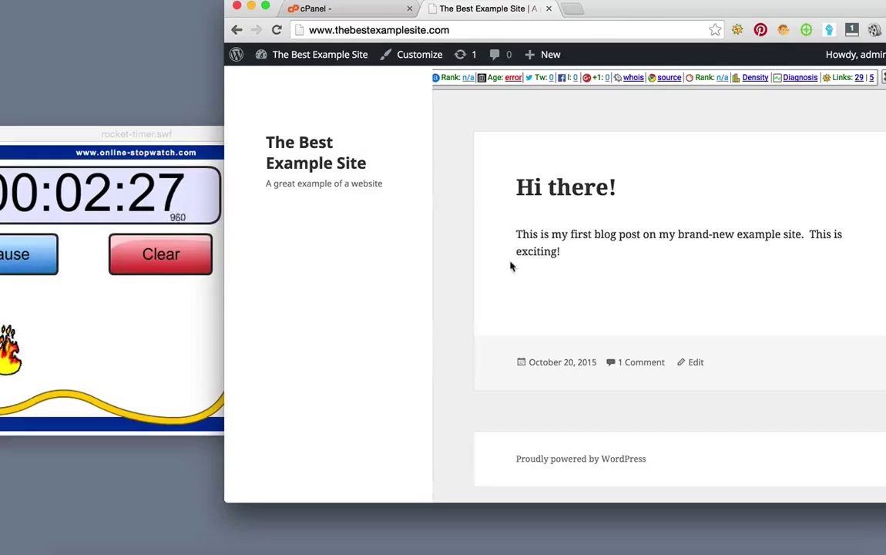
# - Search the new WordPress themes for "mh" and install the MH Magazine lite theme
pyautogui.moveTo(323, 63)
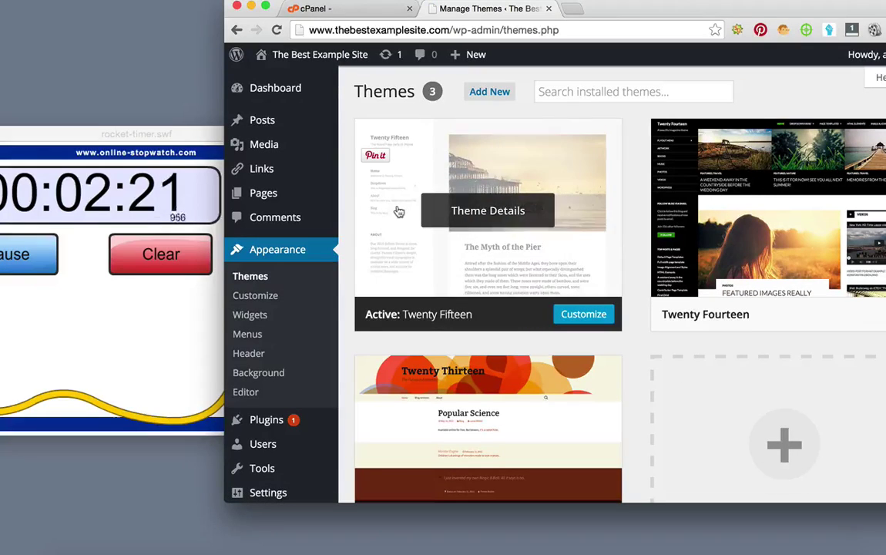
pyautogui.click(484, 94)
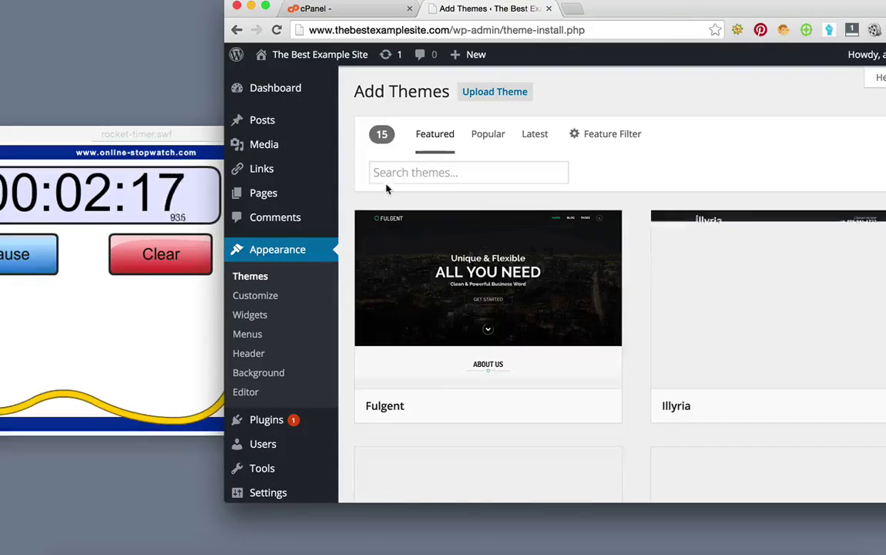
pyautogui.click(400, 169)
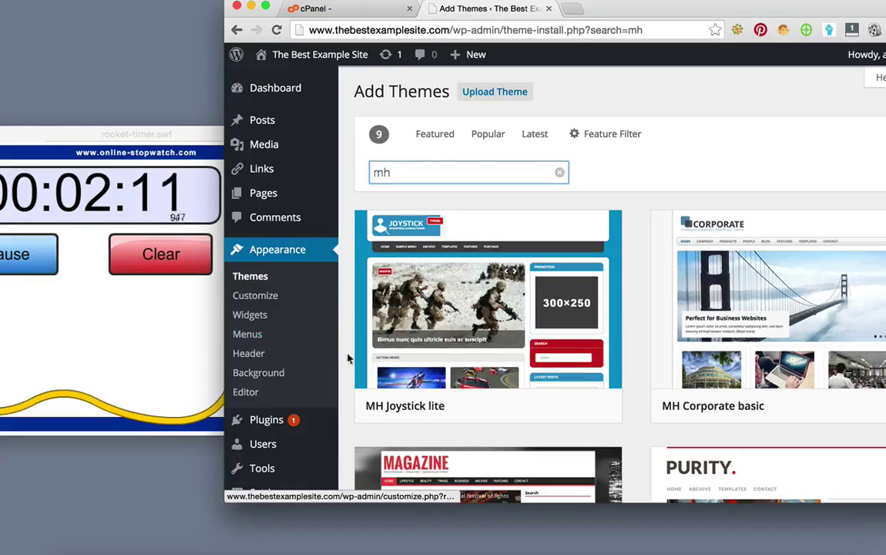
pyautogui.scroll(-4, 345, 356)
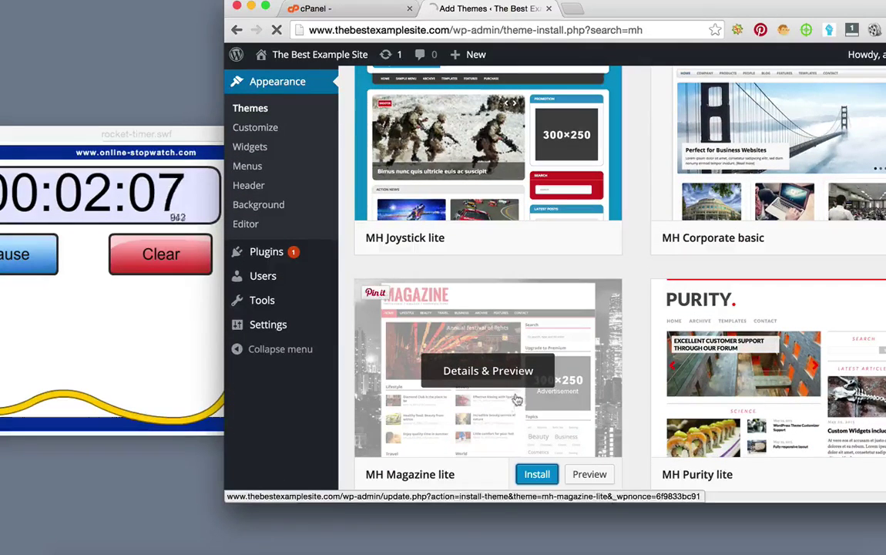
pyautogui.click(537, 476)
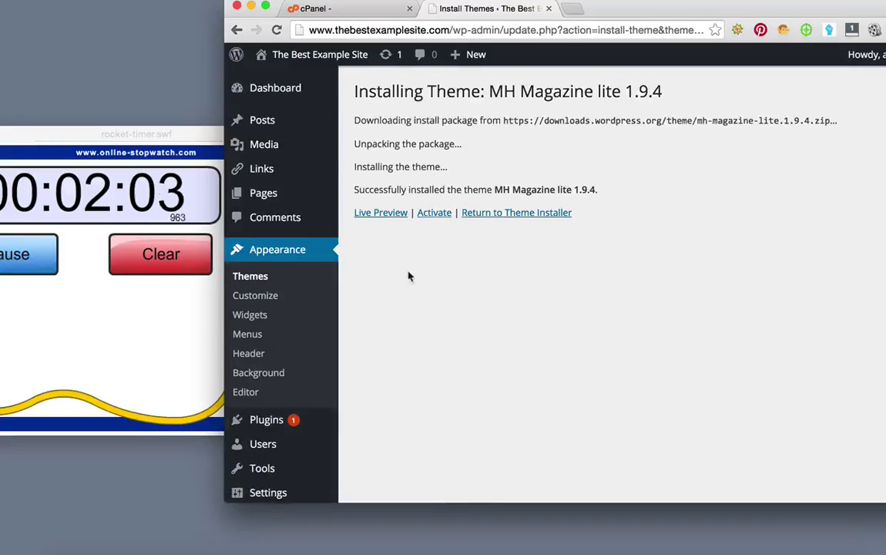
# - Activate the newly installed MH Magazine lite theme and open the live site
pyautogui.click(433, 213)
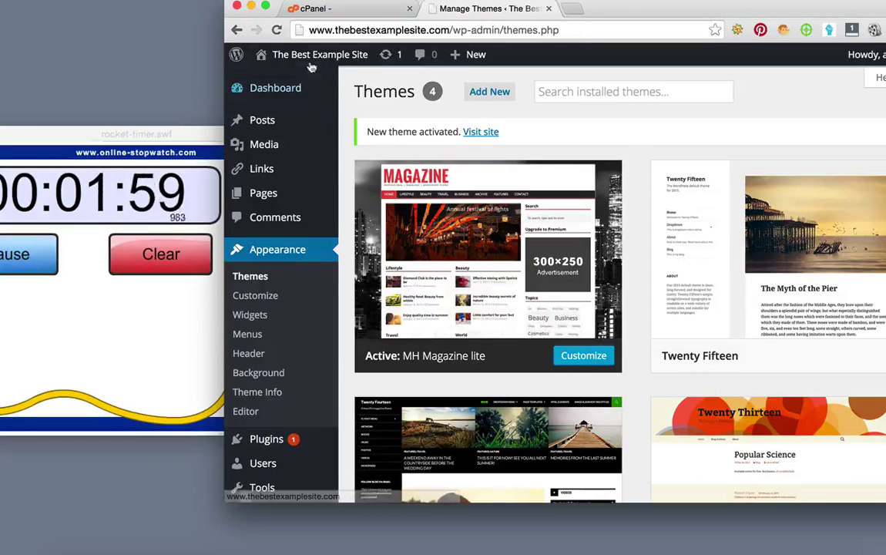
pyautogui.moveTo(288, 67)
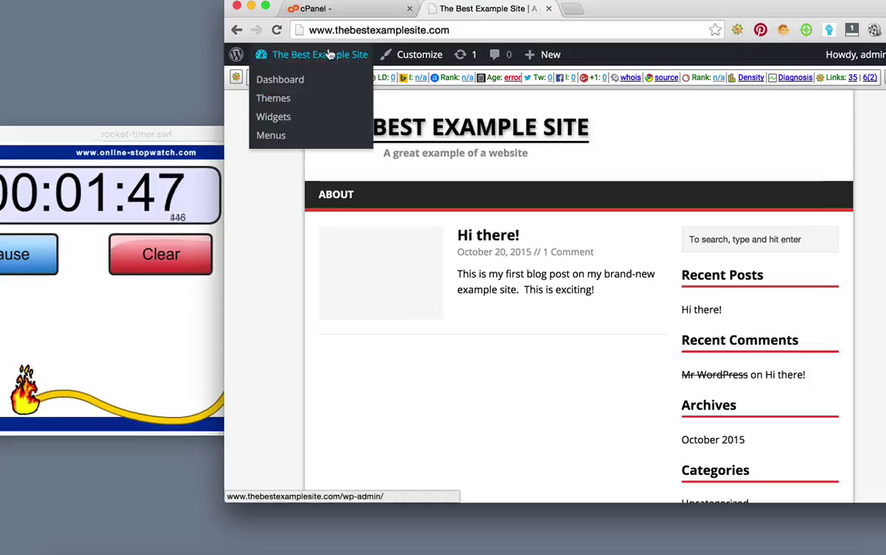
# - Remove the Search, Recent Posts, Recent Comments, Archives, Categories and Meta widgets from the theme's Sidebar area and visit the site
pyautogui.click(272, 118)
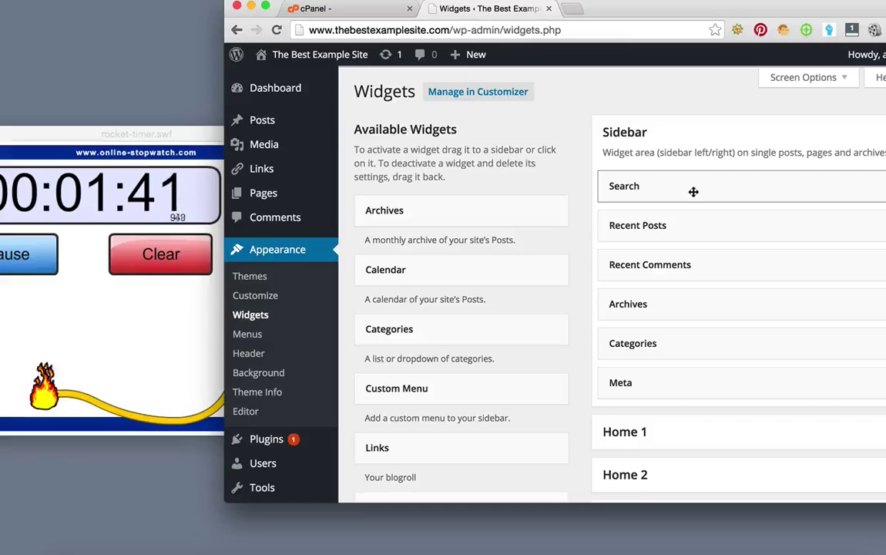
pyautogui.moveTo(583, 191); pyautogui.dragTo(423, 237)
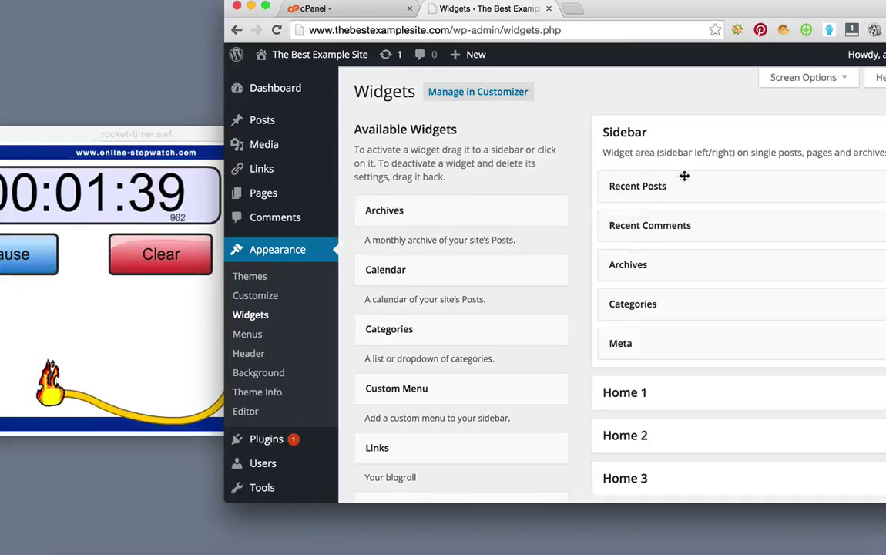
pyautogui.moveTo(719, 186); pyautogui.dragTo(466, 199)
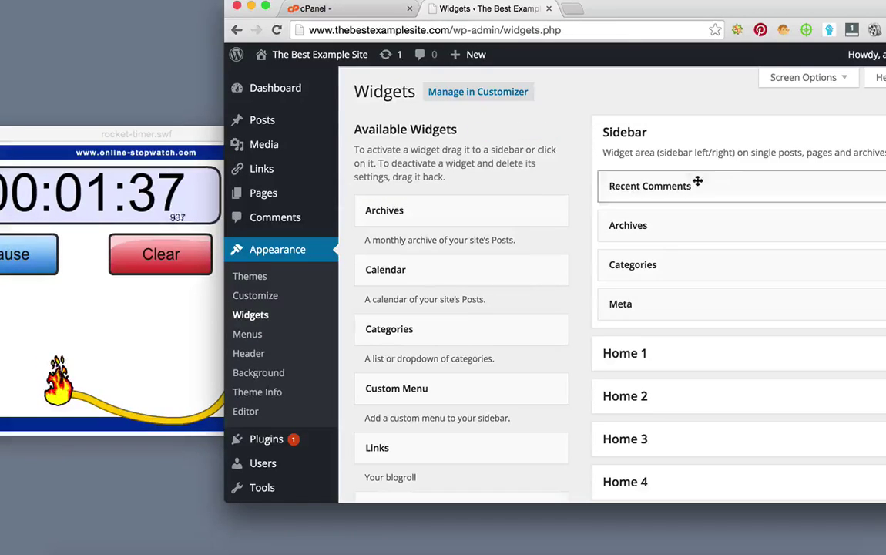
pyautogui.moveTo(703, 182); pyautogui.dragTo(530, 187)
pyautogui.moveTo(646, 185); pyautogui.dragTo(455, 190)
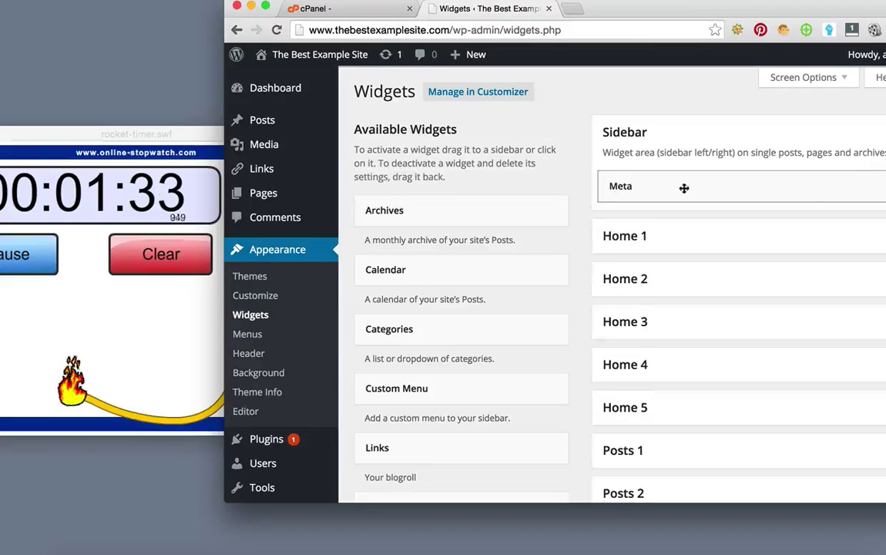
pyautogui.moveTo(683, 188); pyautogui.dragTo(464, 188)
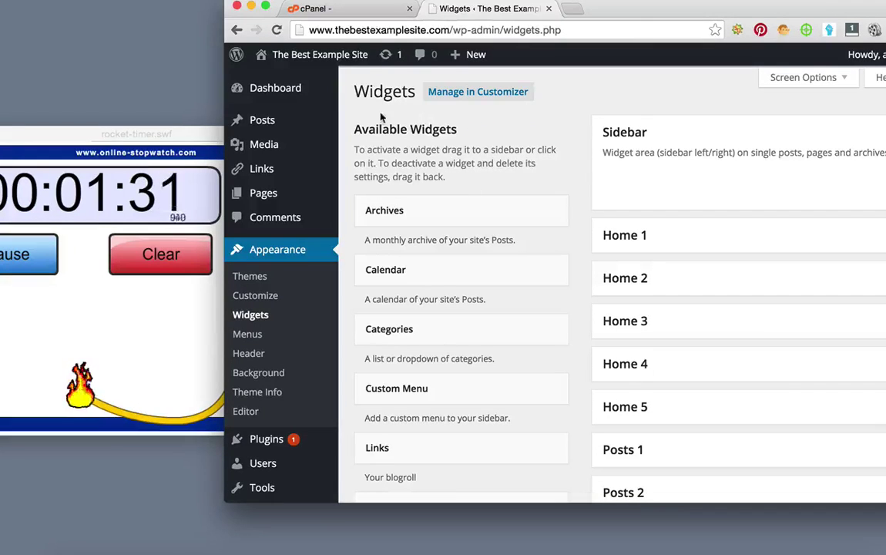
pyautogui.click(273, 79)
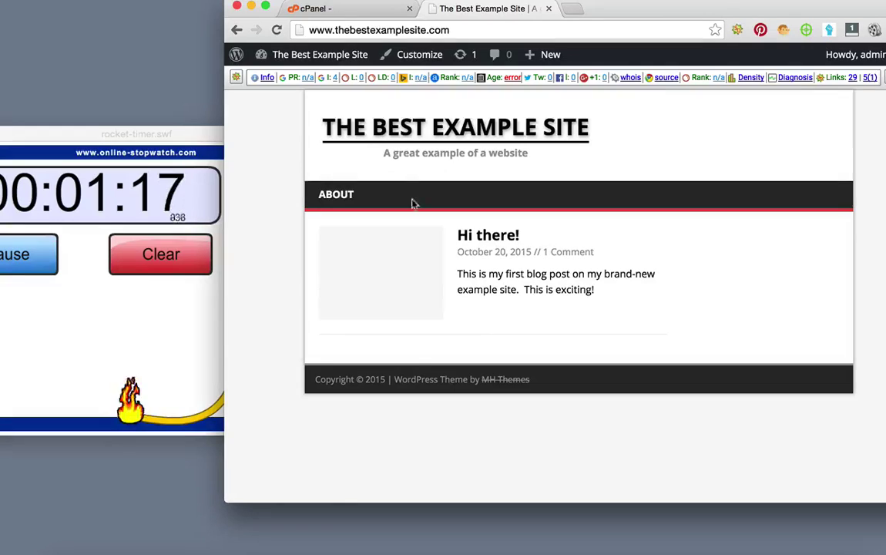
# - Make the static About page the front page in the reading settings, save the change and visit the site
pyautogui.moveTo(316, 55)
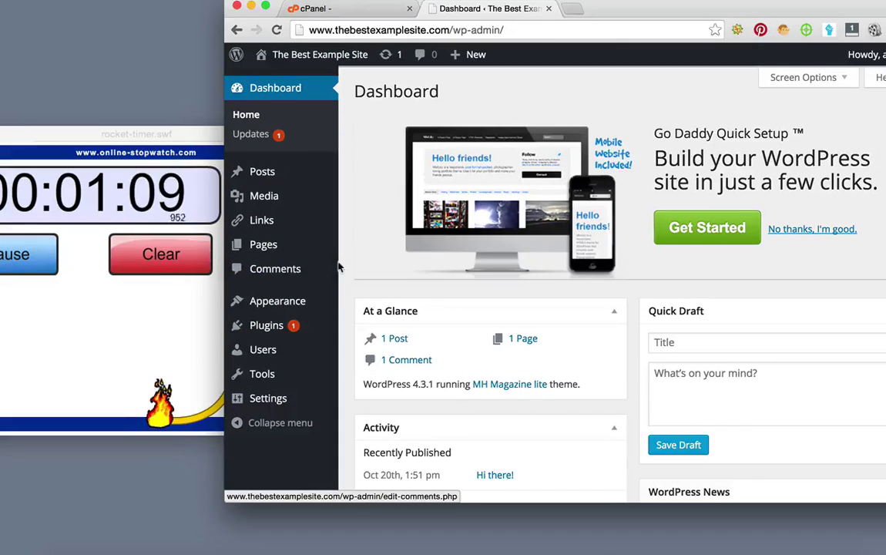
pyautogui.moveTo(257, 406)
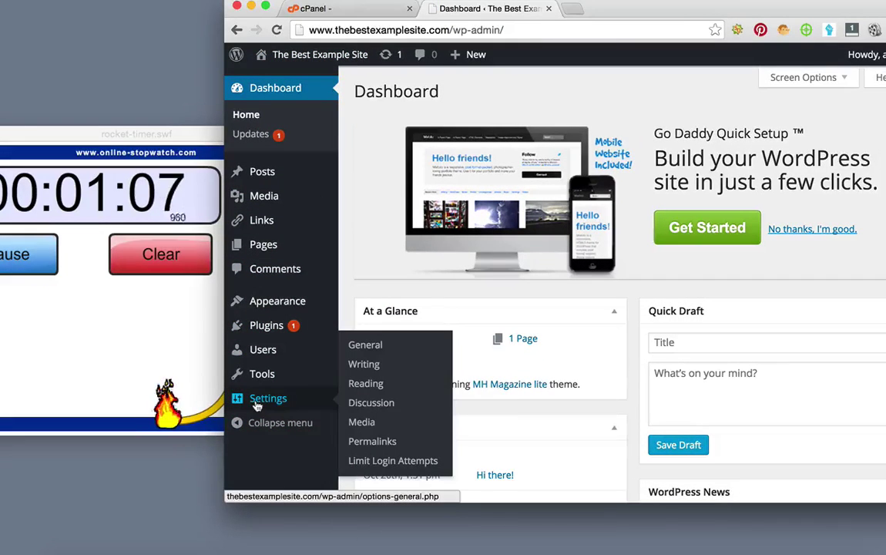
pyautogui.click(370, 391)
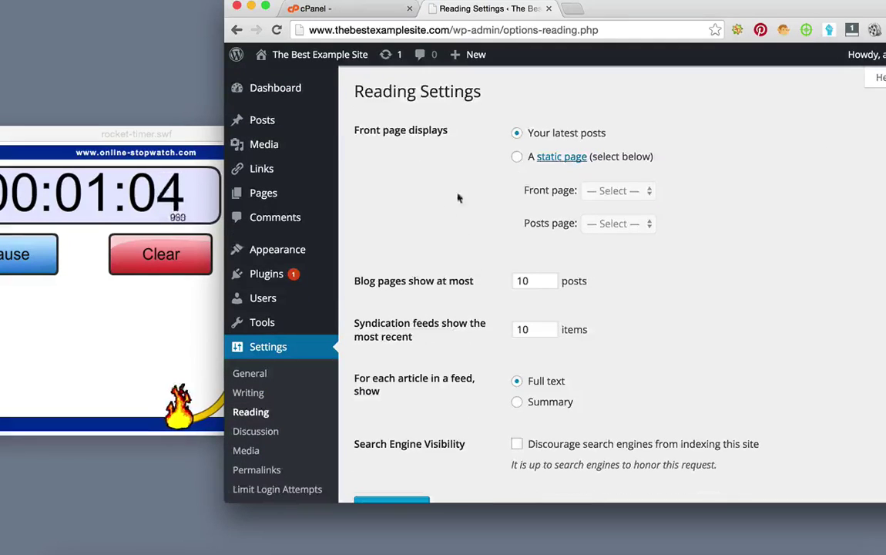
pyautogui.click(516, 156)
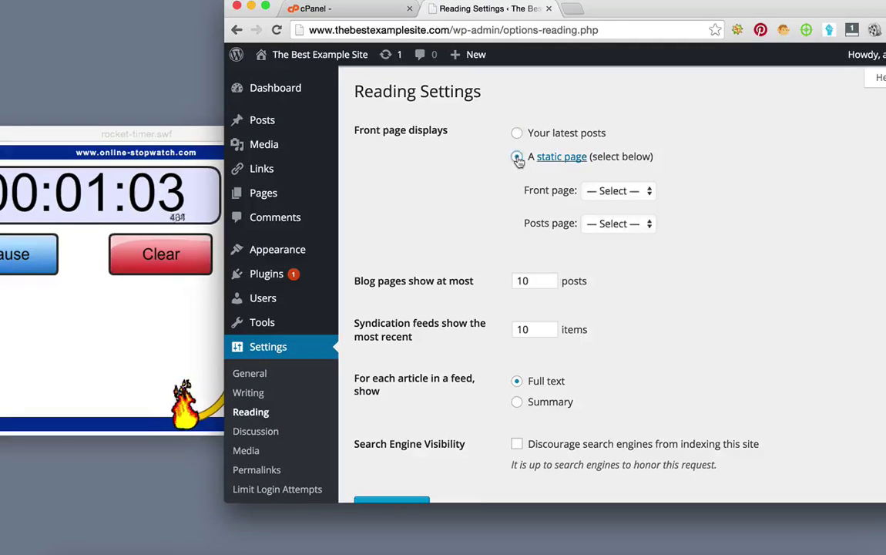
pyautogui.click(609, 190)
pyautogui.click(601, 204)
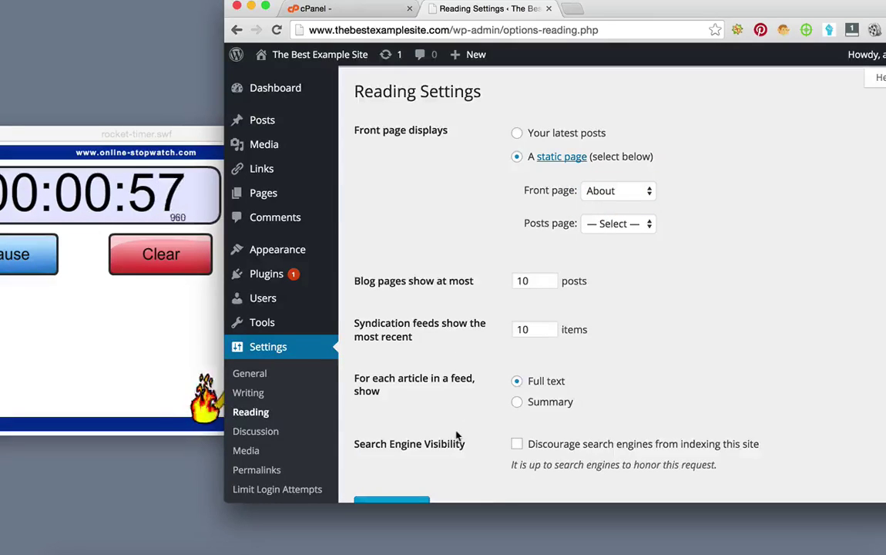
pyautogui.scroll(-2, 414, 391)
pyautogui.click(376, 444)
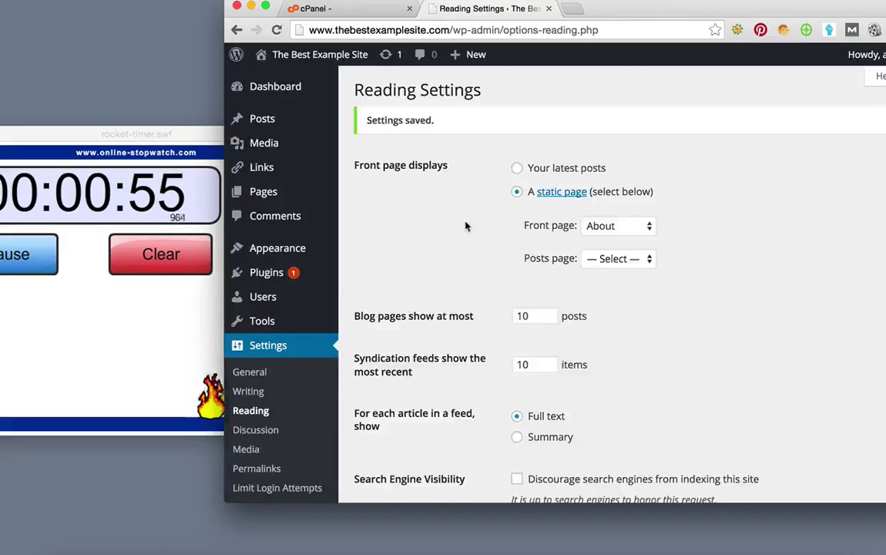
pyautogui.moveTo(339, 61)
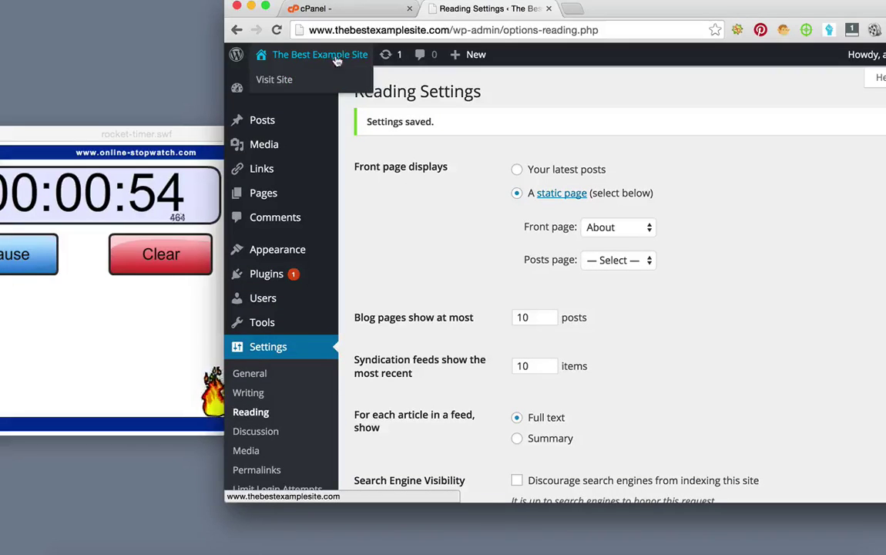
pyautogui.click(278, 80)
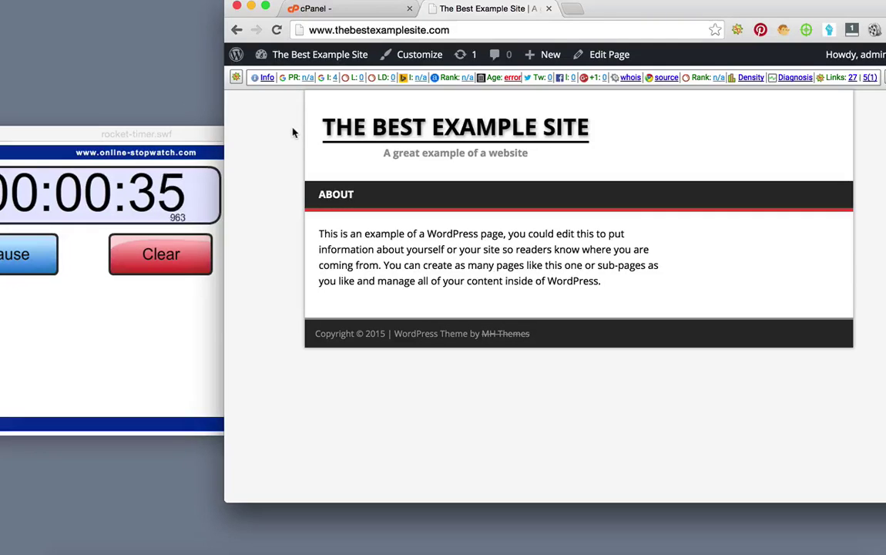
# - Set the front page back to displaying the latest posts in the reading settings and save the change
pyautogui.moveTo(317, 63)
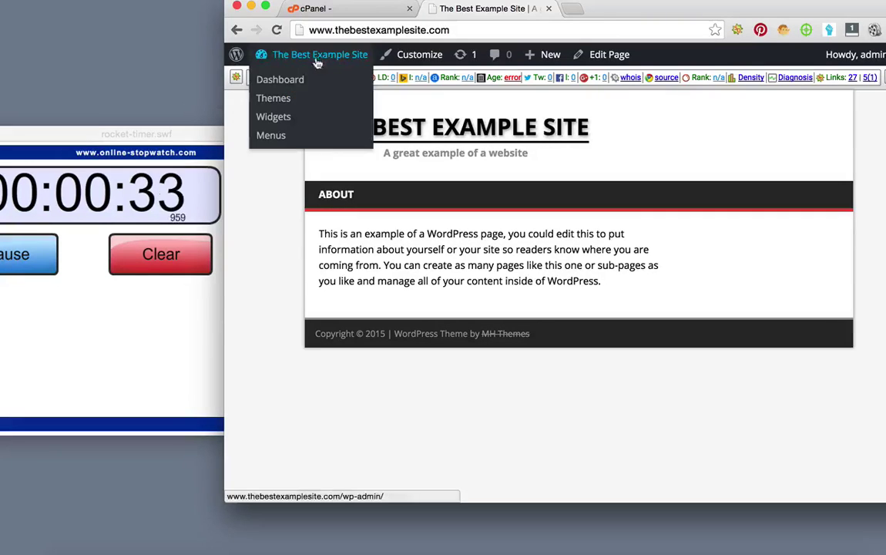
pyautogui.click(287, 81)
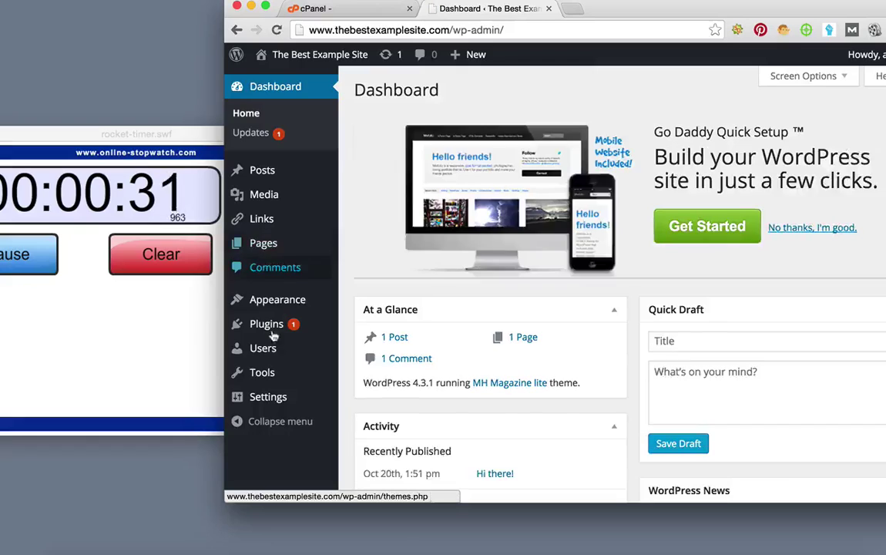
pyautogui.moveTo(269, 400)
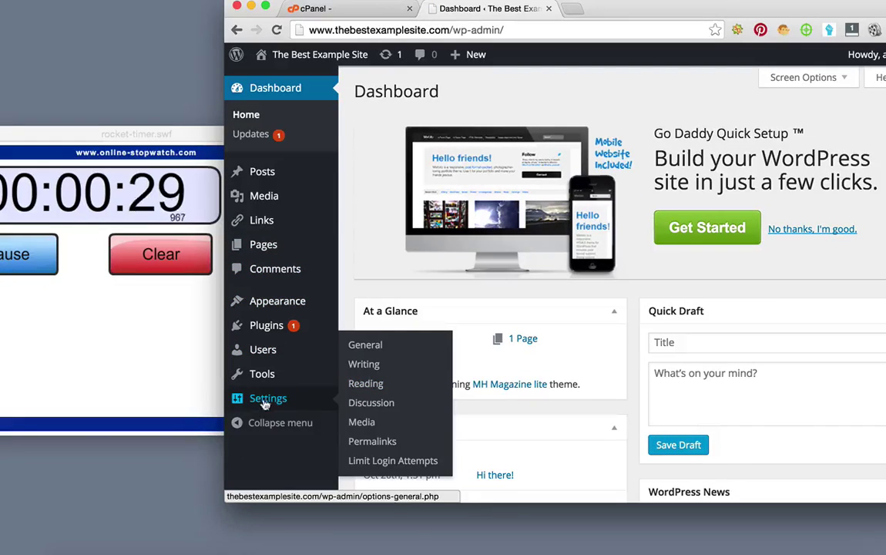
pyautogui.click(367, 384)
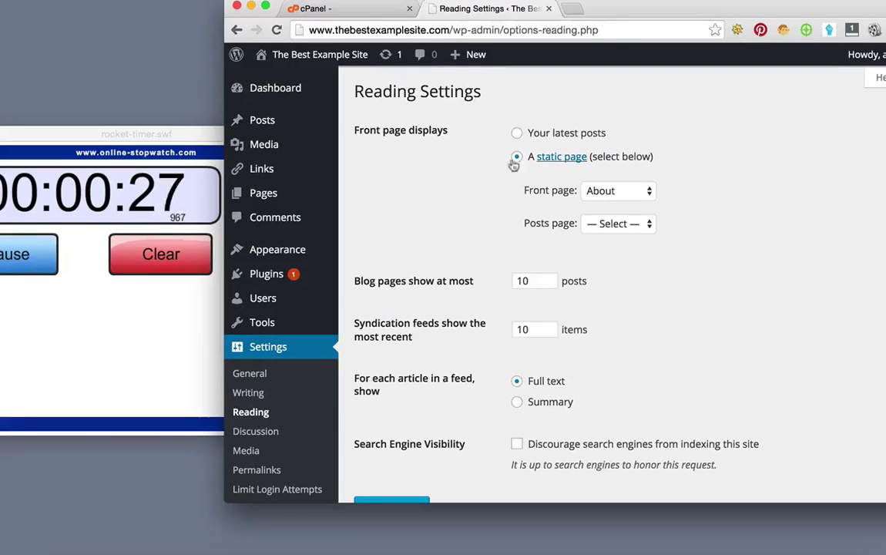
pyautogui.click(516, 133)
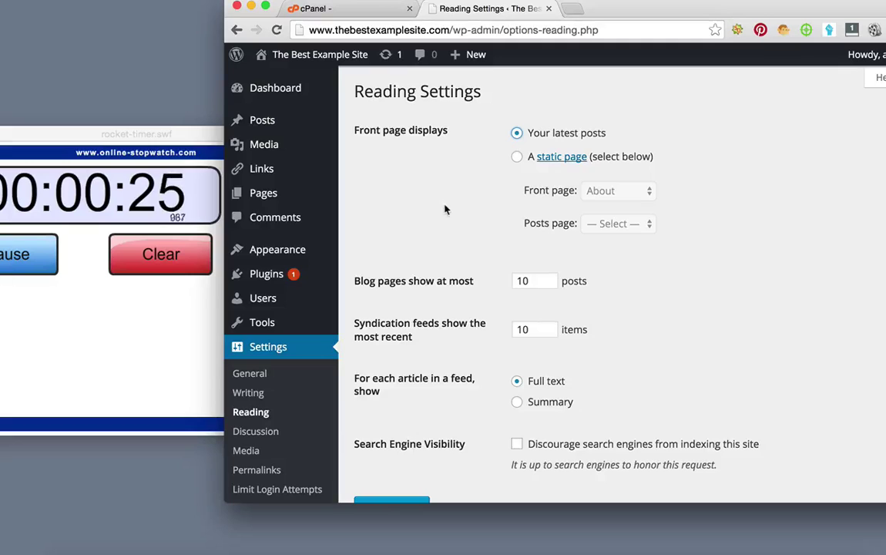
pyautogui.scroll(-2, 437, 261)
pyautogui.click(378, 433)
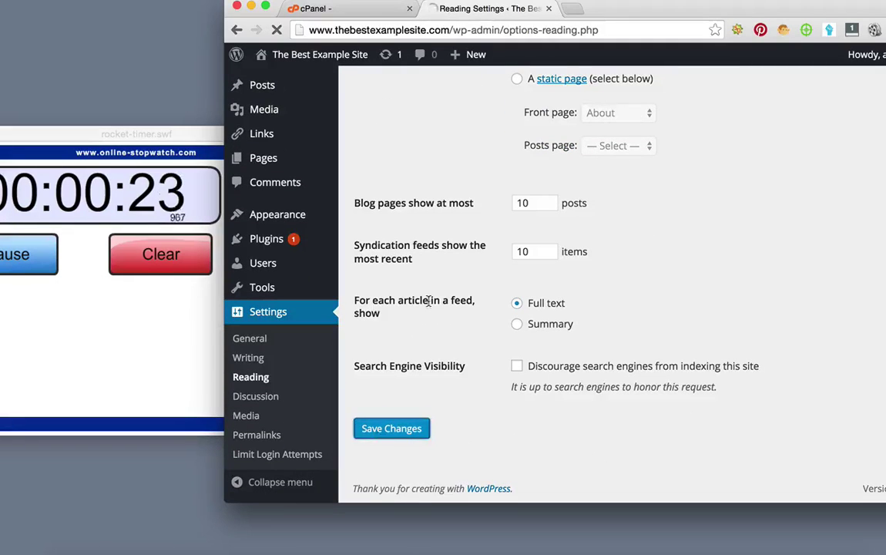
# - Visit the live site to view its front page and switch to the closing slide in PowerPoint
pyautogui.moveTo(323, 55)
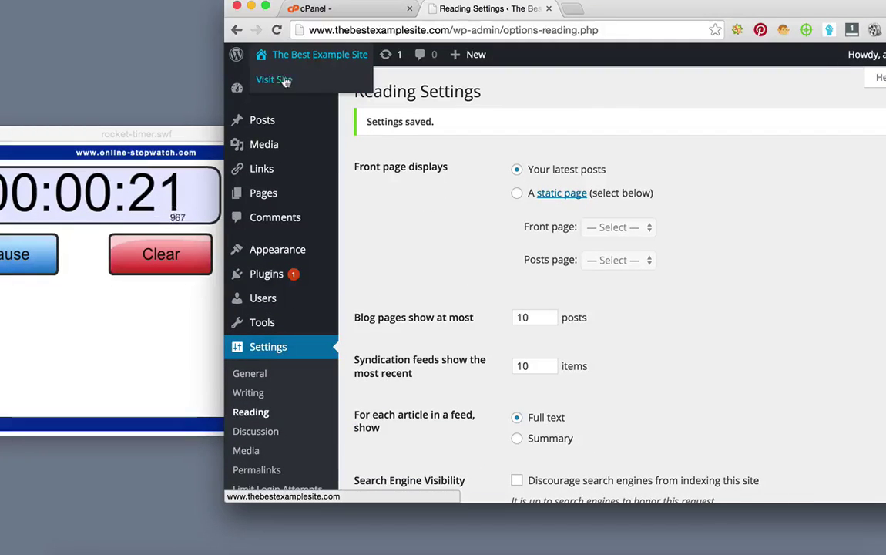
pyautogui.click(285, 81)
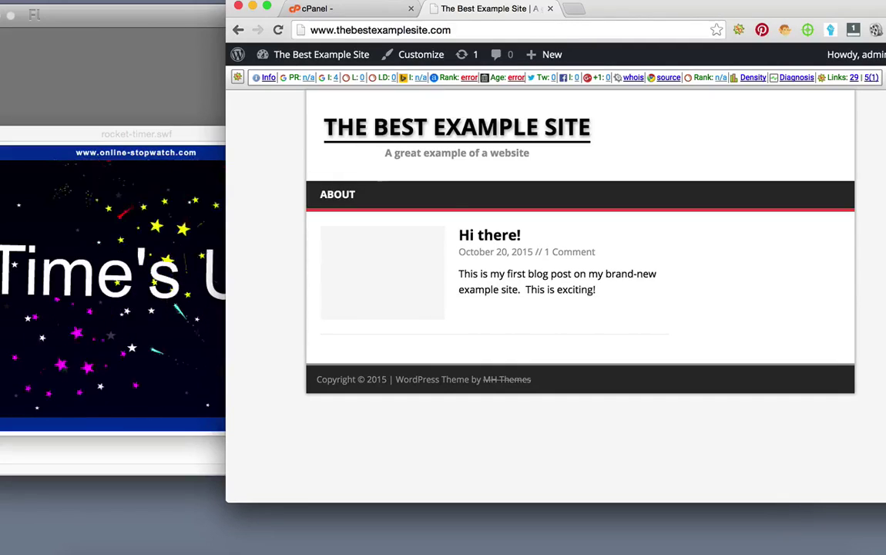
pyautogui.press('super+Tab')
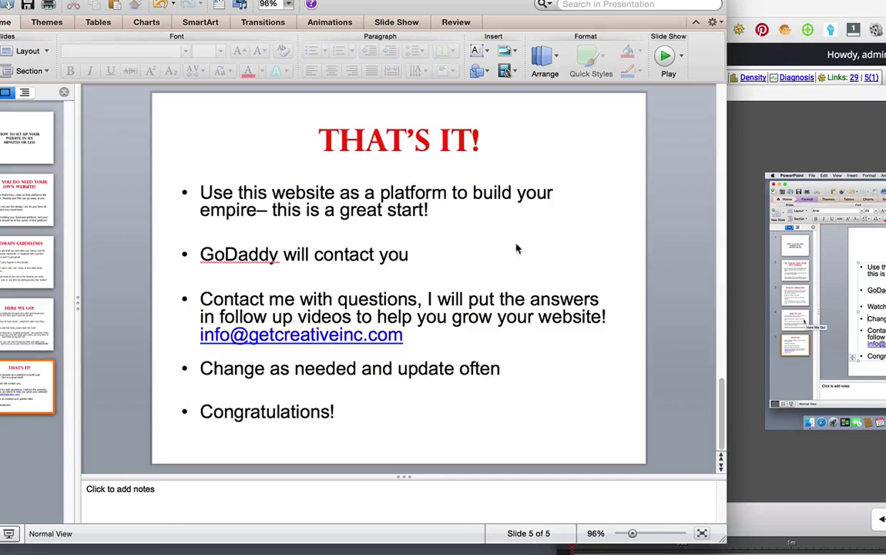